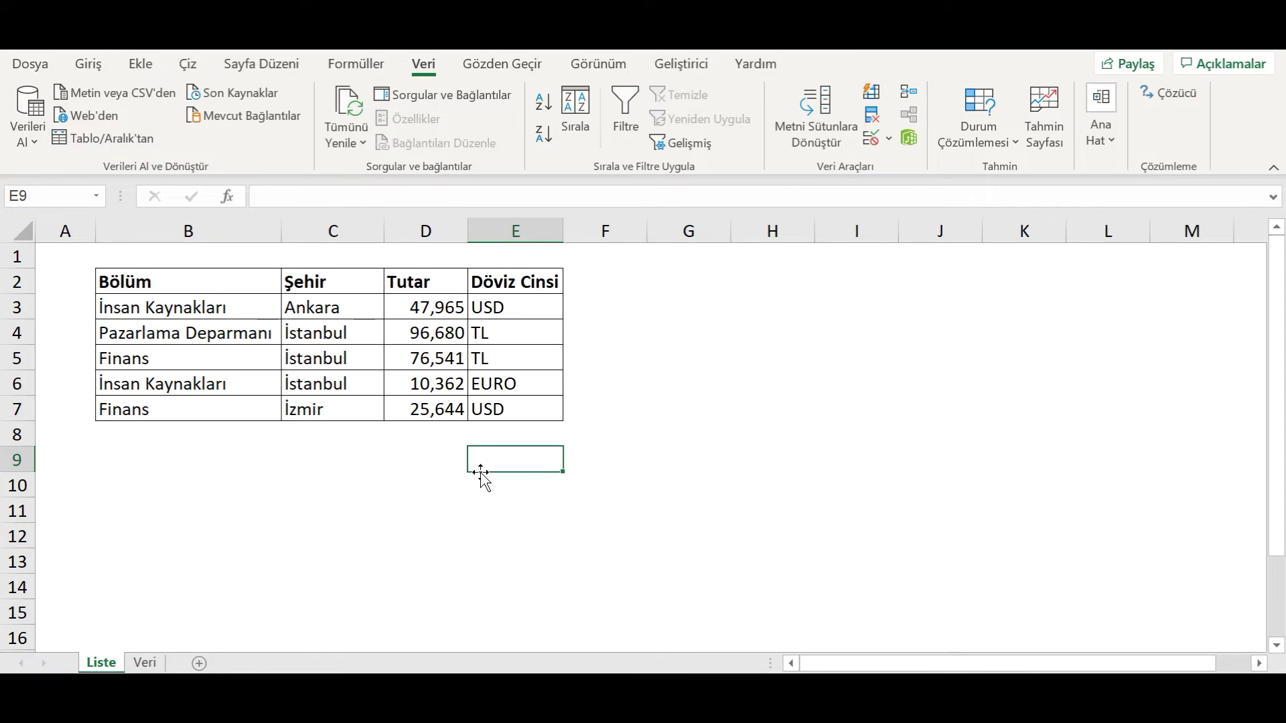
Enter USD in E9 as the currency criterion.
type("USD")
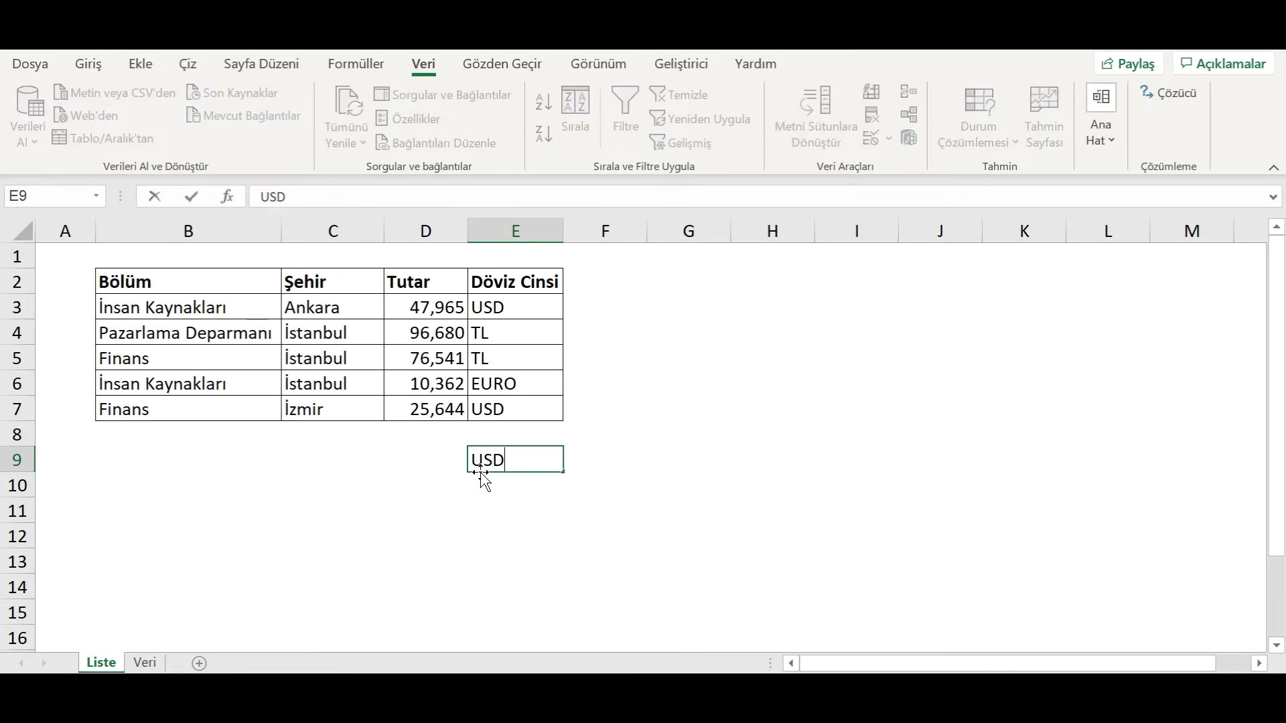
key("Return")
key("Up")
key("Left")
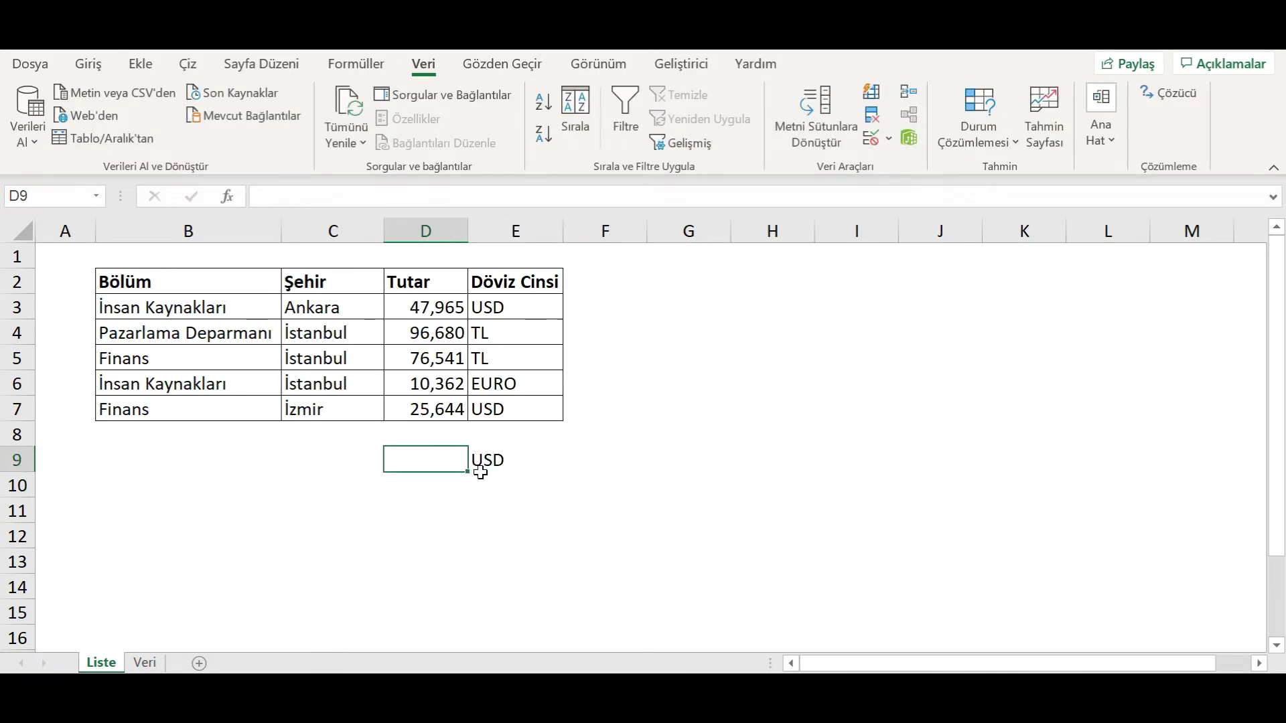
Enter =ÇOKETOPLA(D3:D7;E3:E7;E9) in D9 to total USD amounts, giving 47,965.
type("=çoketopla")
key("Tab")
key("Up")
key("Up")
key("shift+Up")
key("shift+Up")
key("shift+Up")
key("shift+Up")
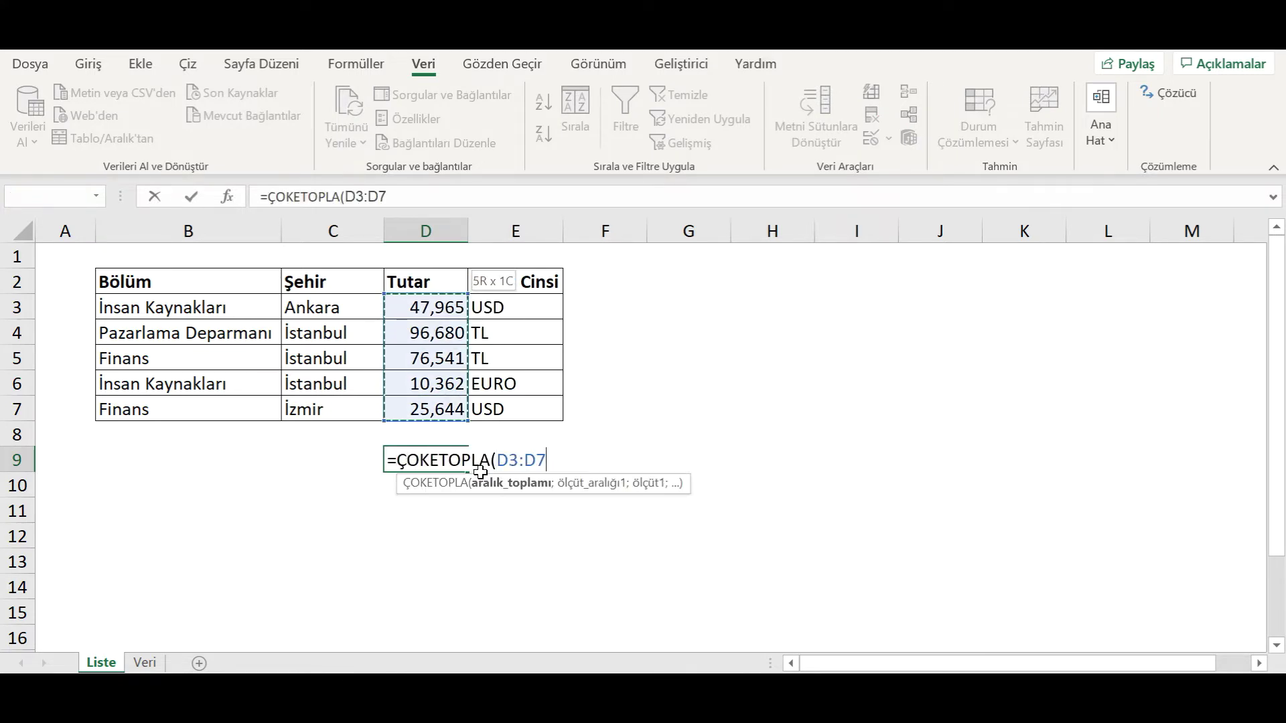
type(";")
key("Up")
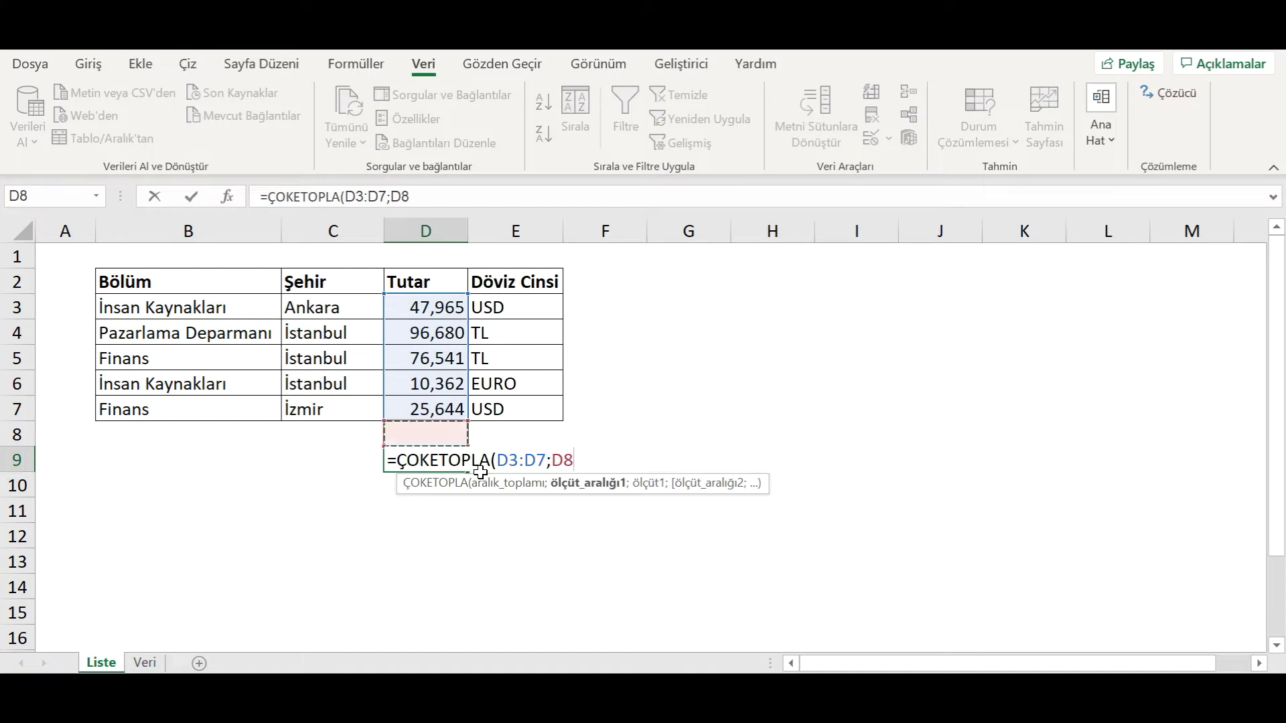
key("Up")
key("Right")
key("shift+Up")
key("shift+Up")
key("shift+Up")
key("shift+Up")
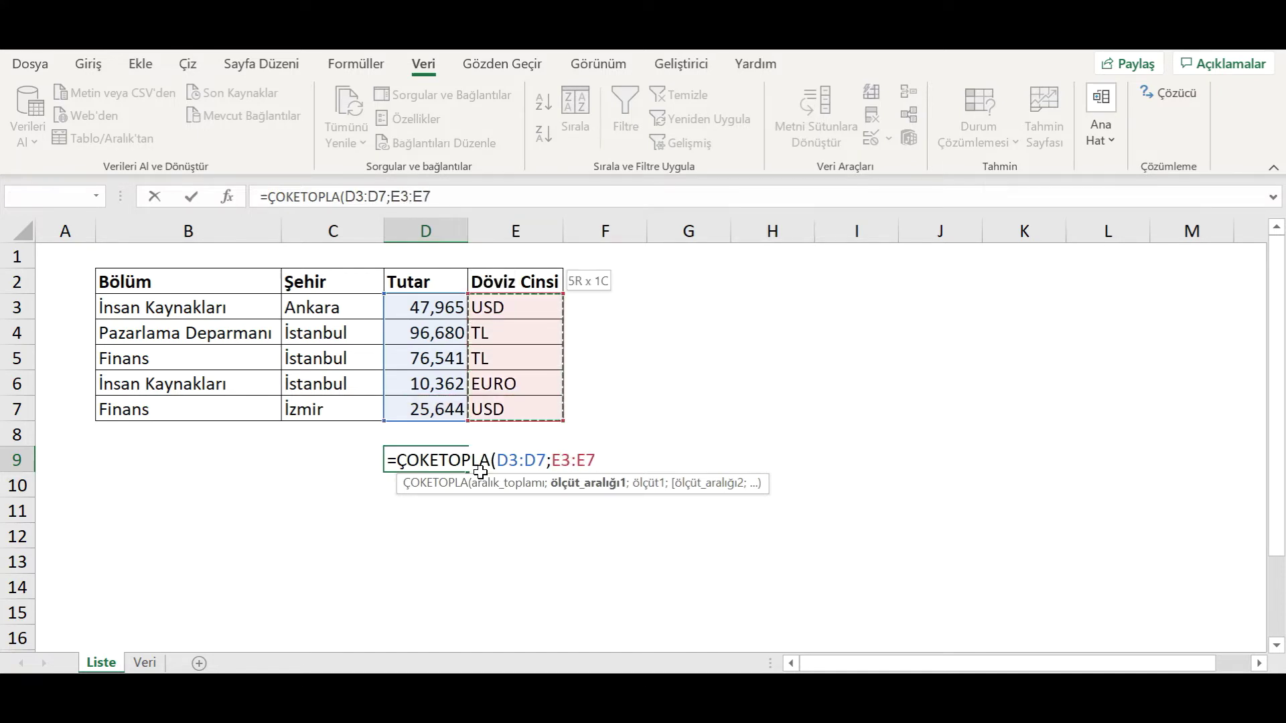
type(";")
key("Right")
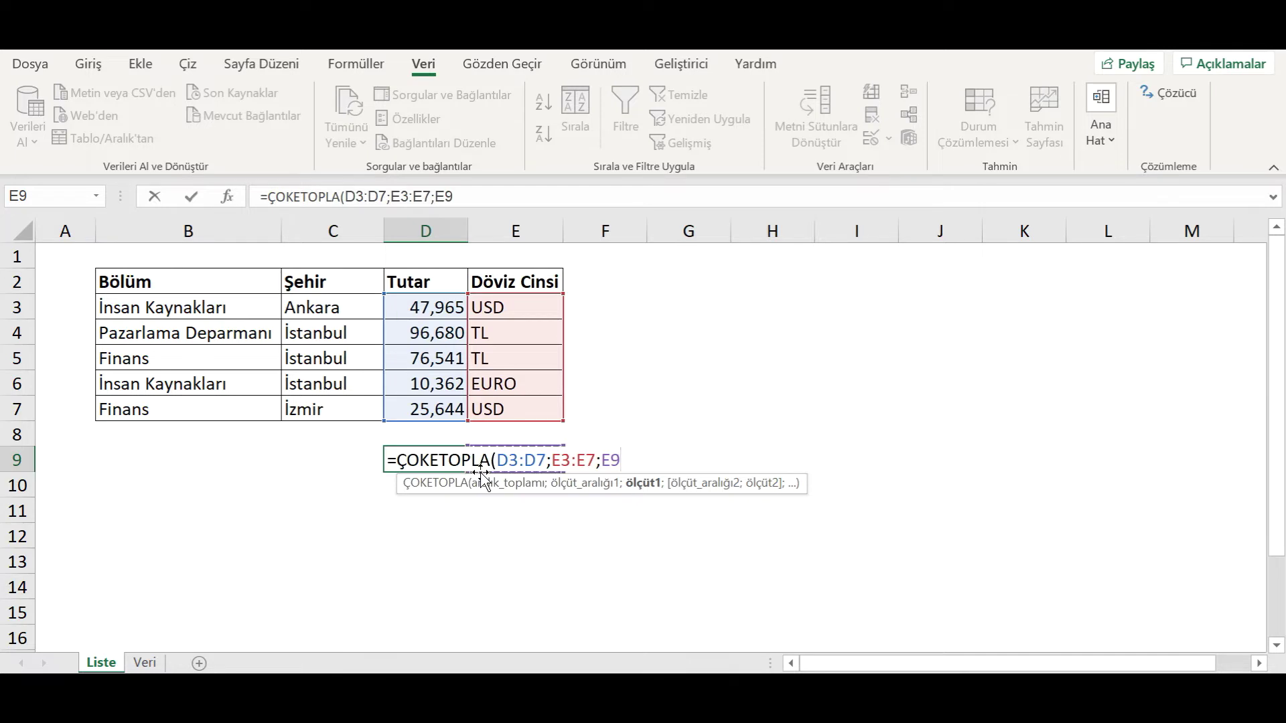
type(")")
key("Return")
key("Up")
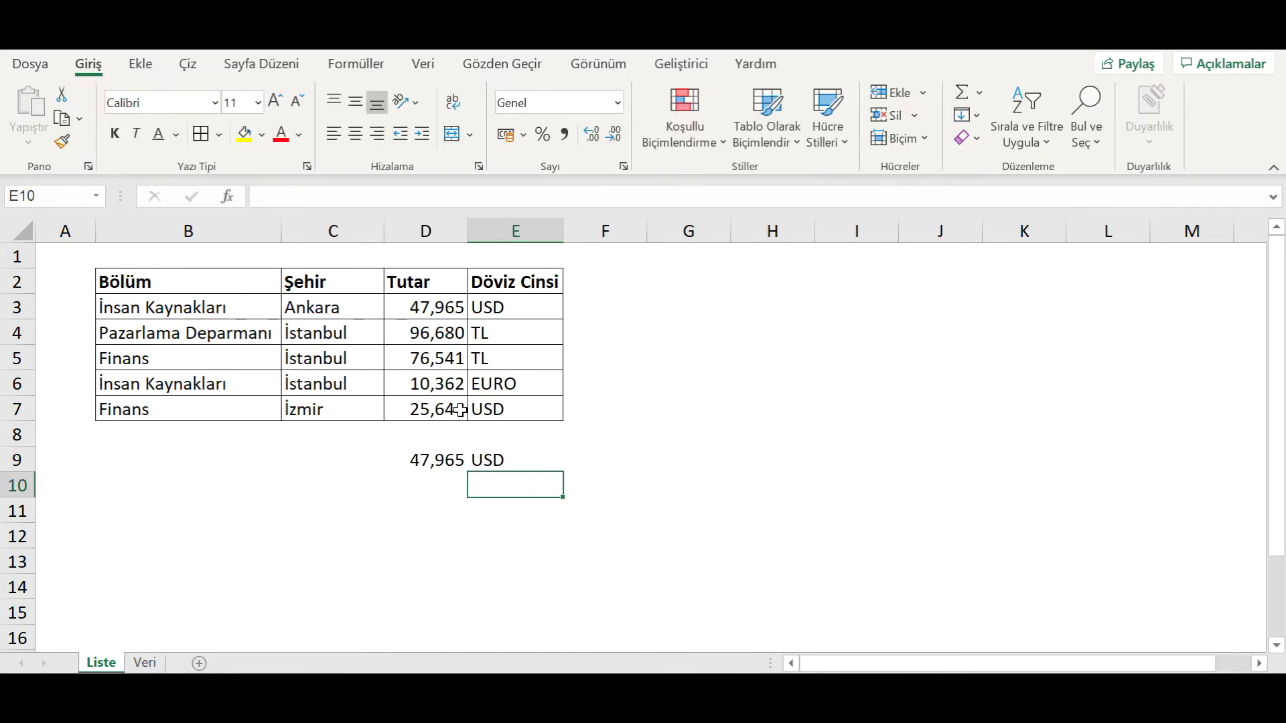
Compare the Tutar and currency entries in D3, D7, E3 and E7.
left_click(453, 408)
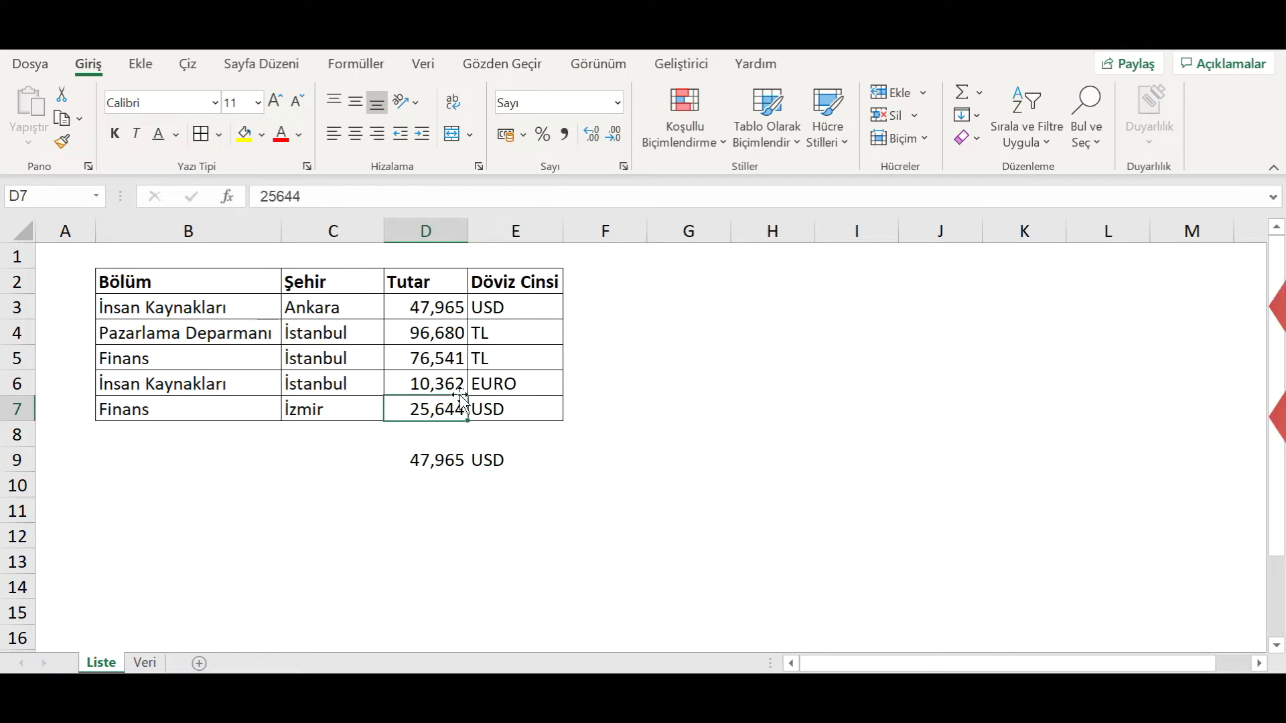
left_click(457, 311, "ctrl")
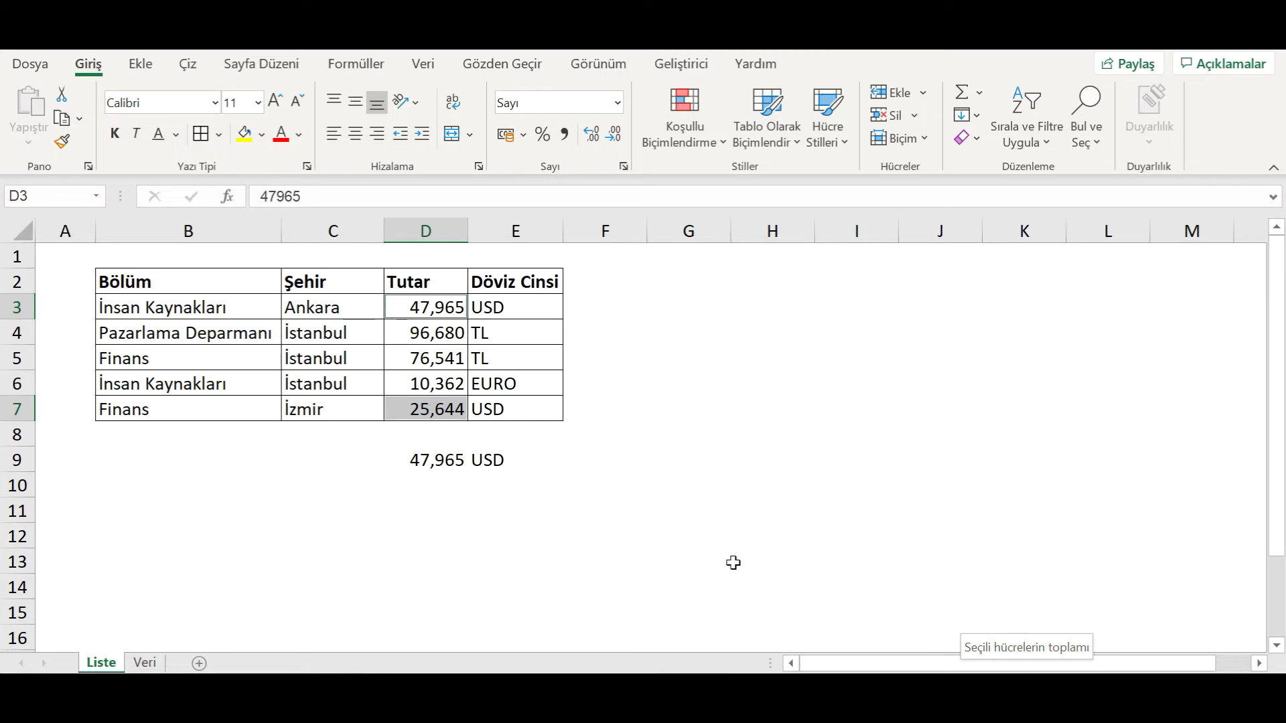
left_click(507, 406)
left_click(532, 308)
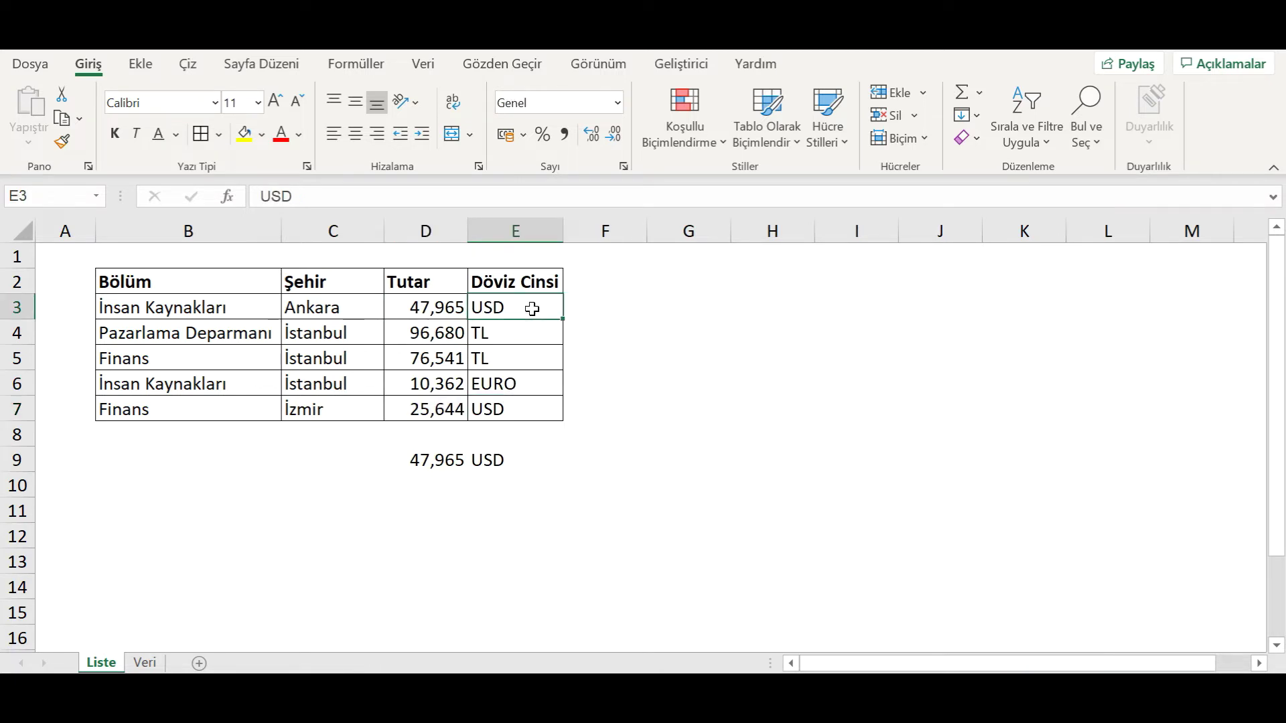
double_click(510, 311)
key("Home")
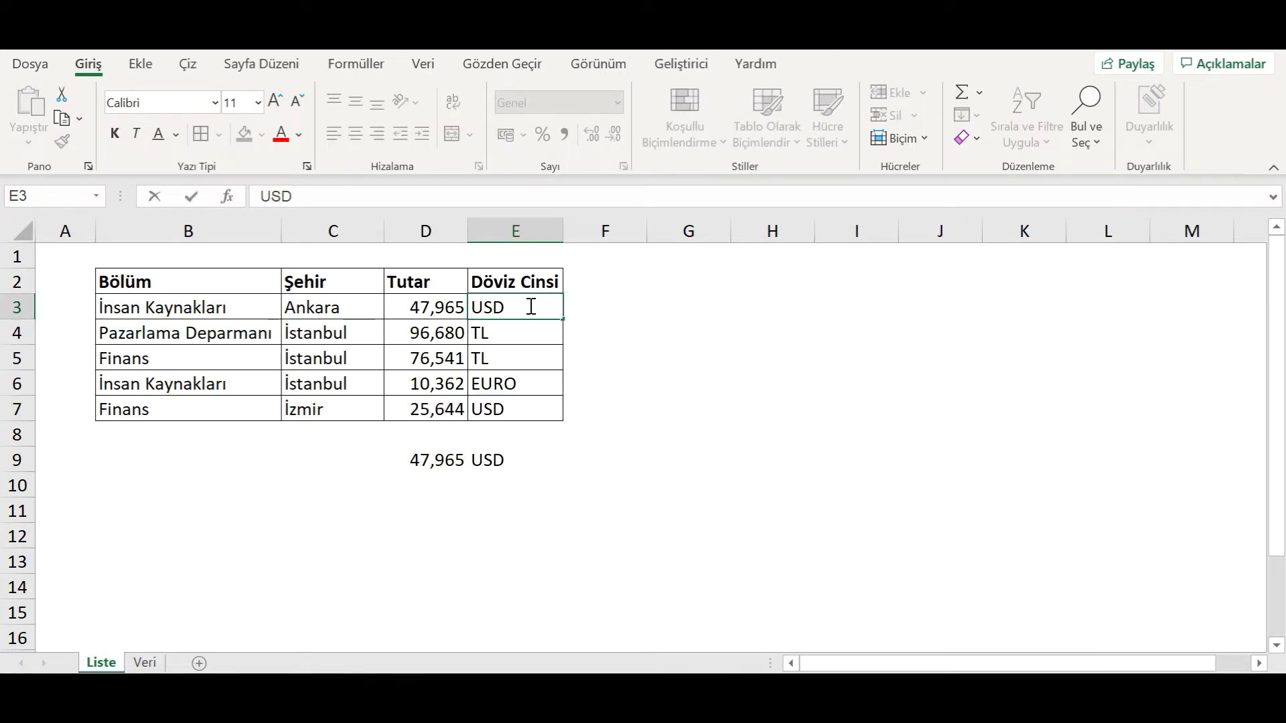
Remove the stray space after USD in E7 so D9 recalculates to 73,609.
left_click(539, 409)
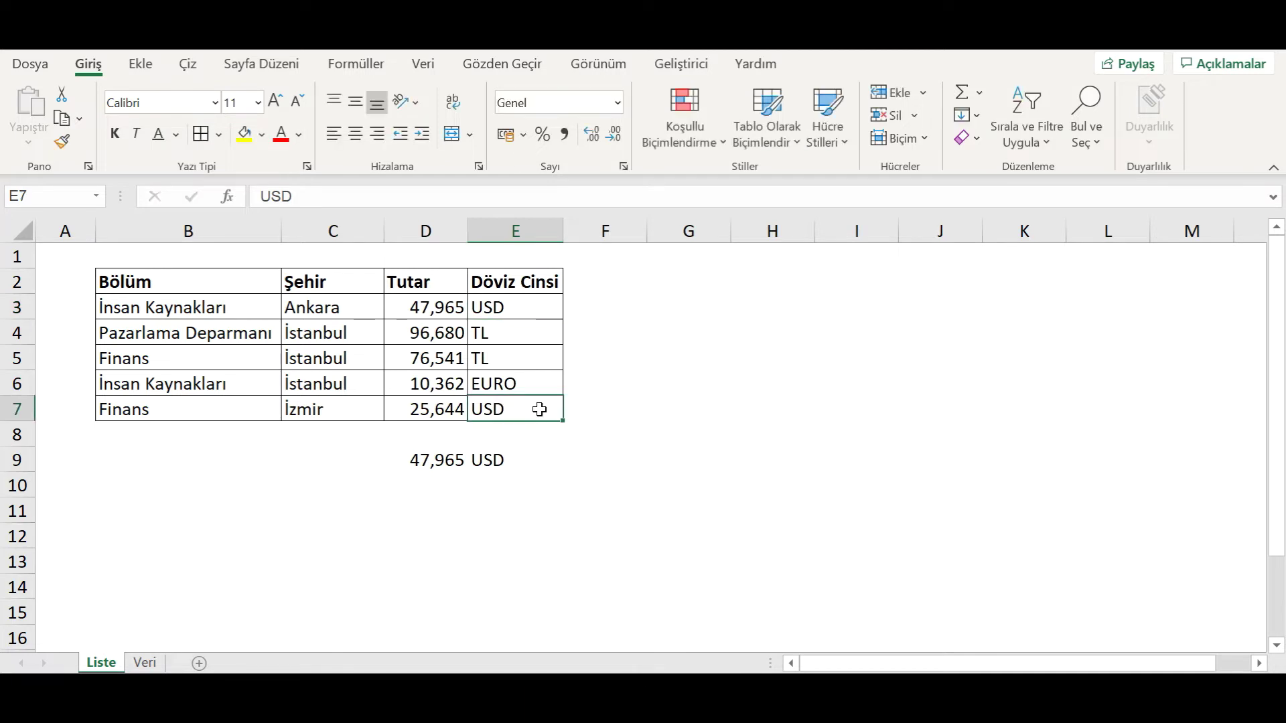
double_click(540, 409)
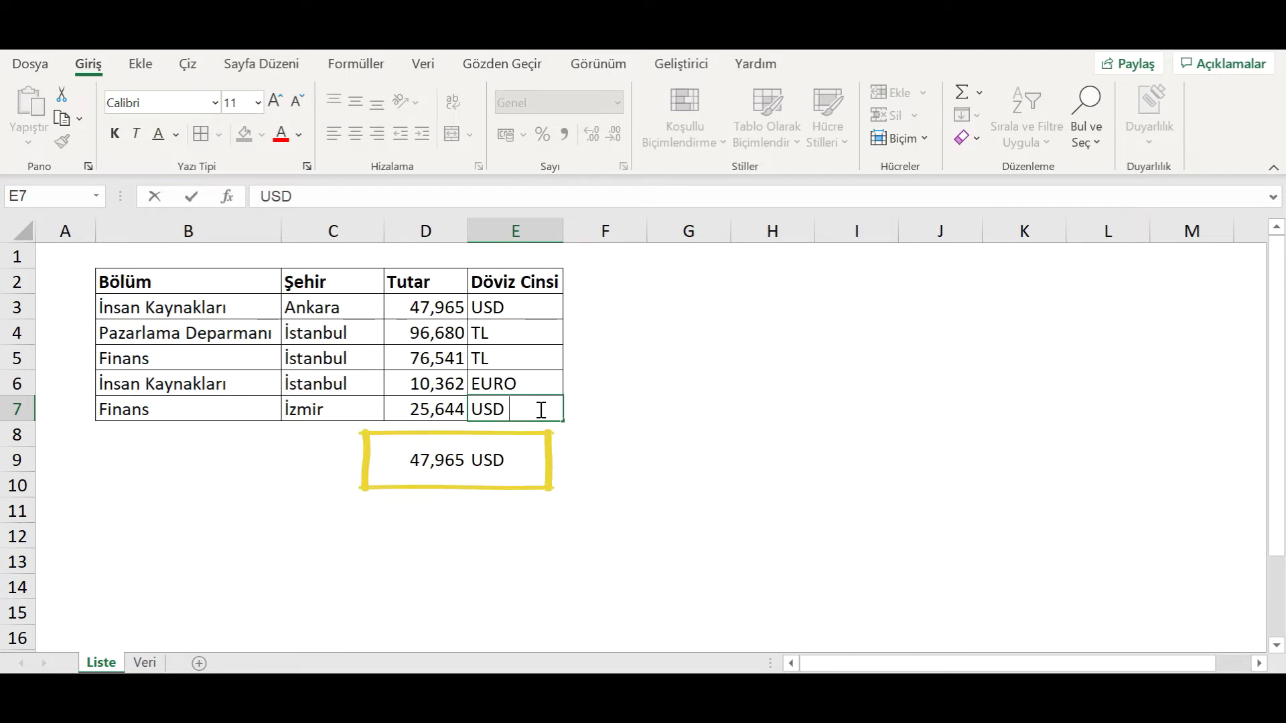
key("Return")
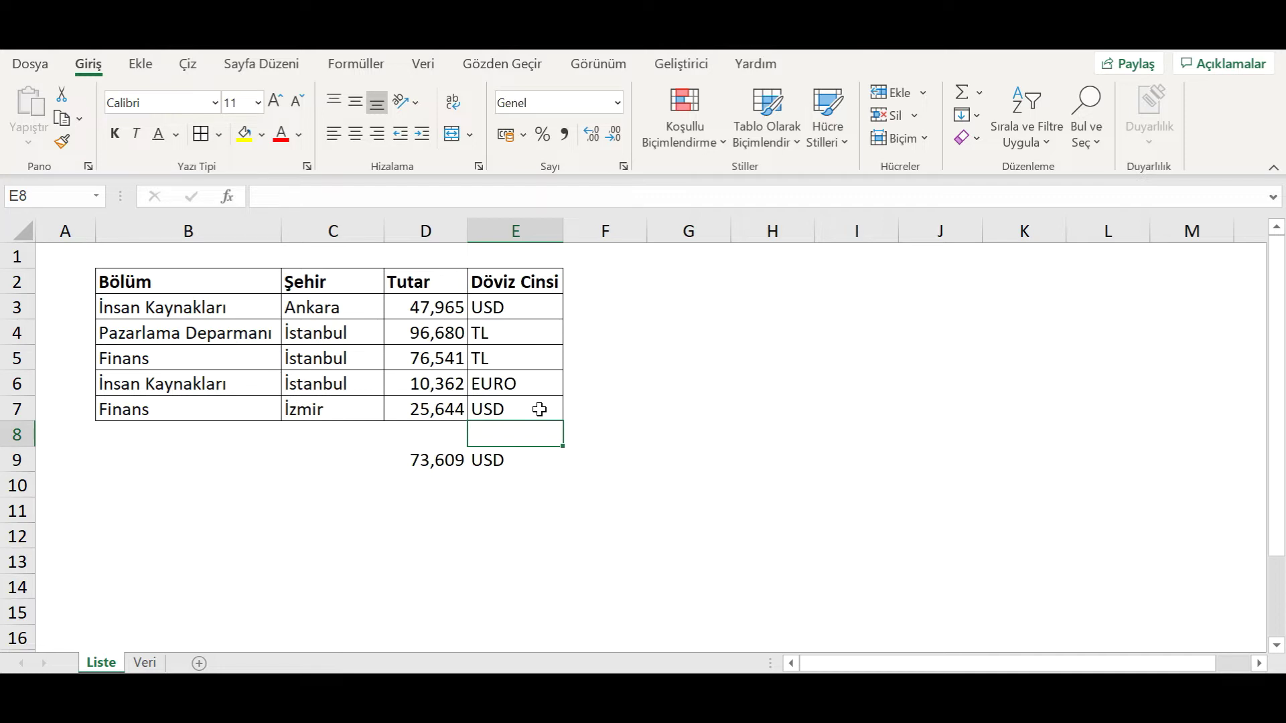
Clear the total and its currency from D9:E9.
left_click_drag(530, 308, 524, 407)
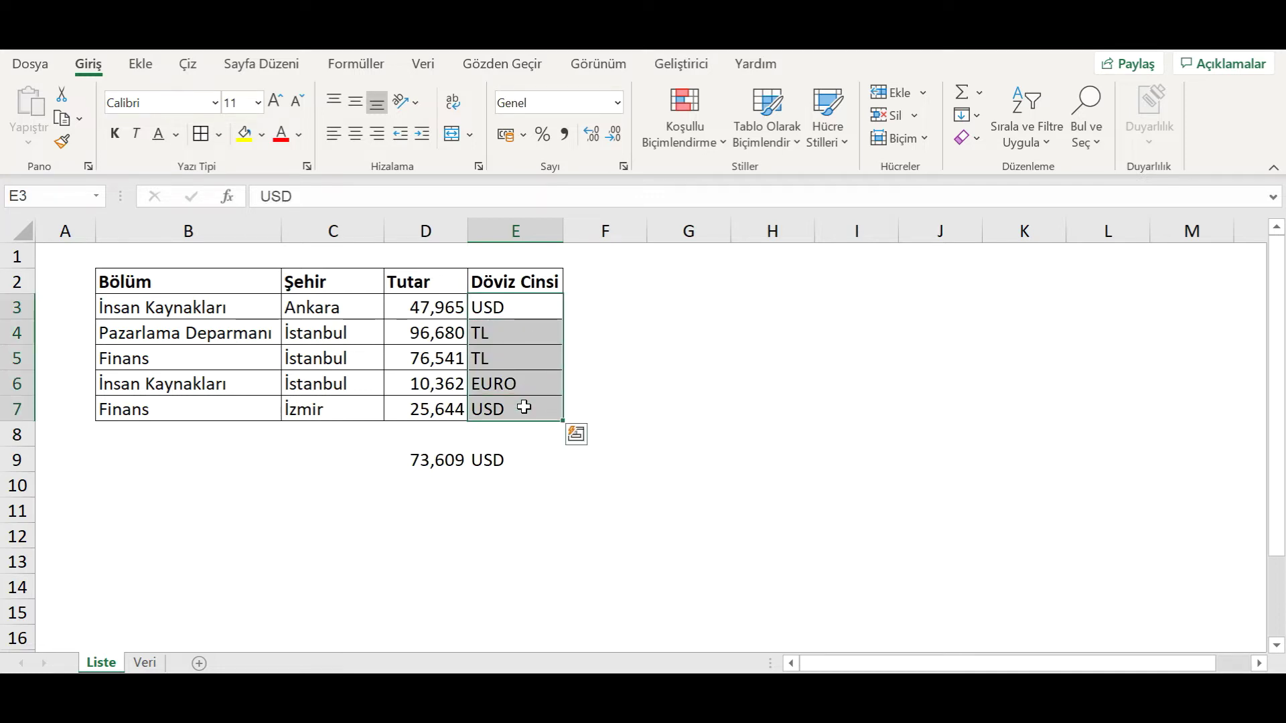
left_click_drag(428, 459, 531, 460)
key("Delete")
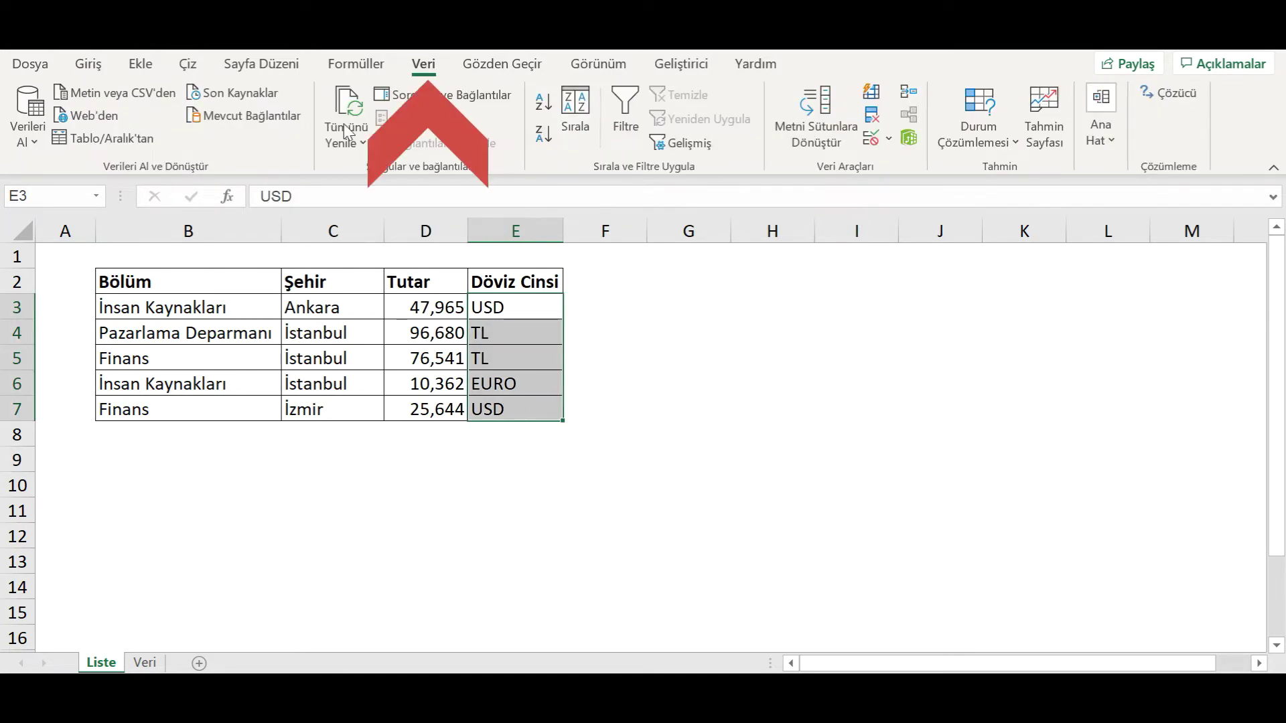
Give E3:E7 list validation with the source USD;TL;EURO.
left_click(870, 140)
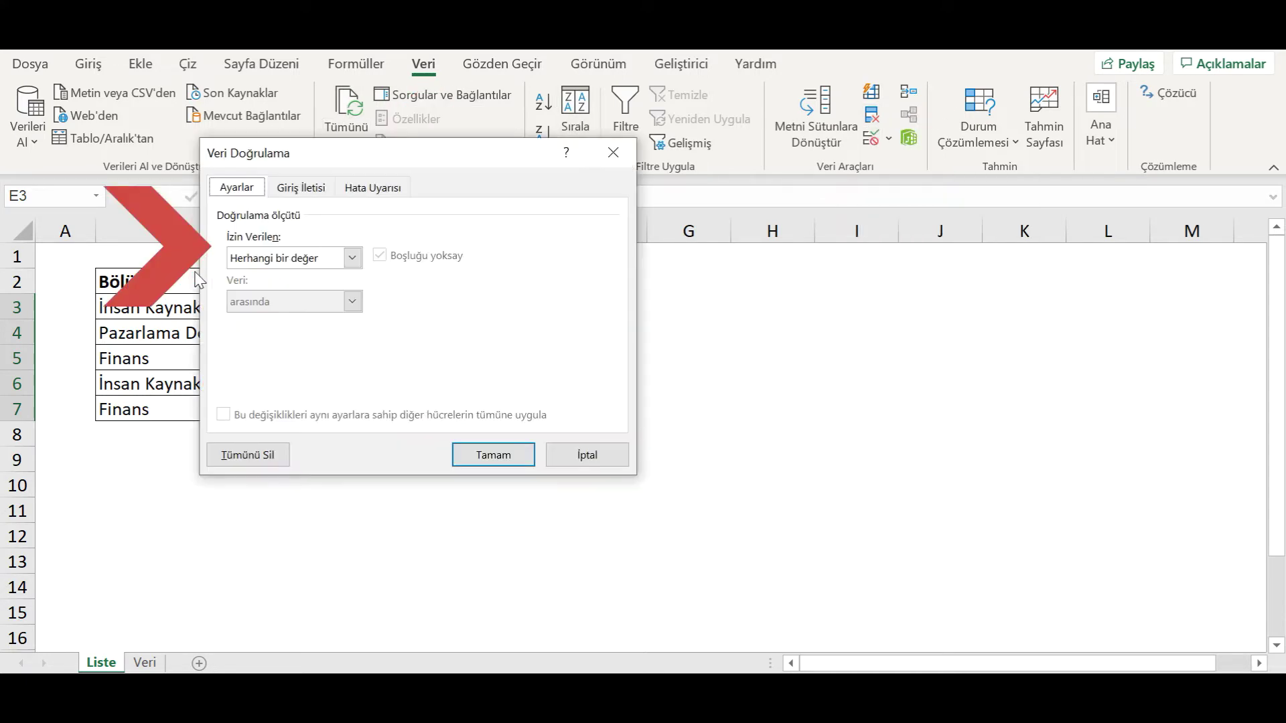
left_click(273, 261)
left_click(278, 330)
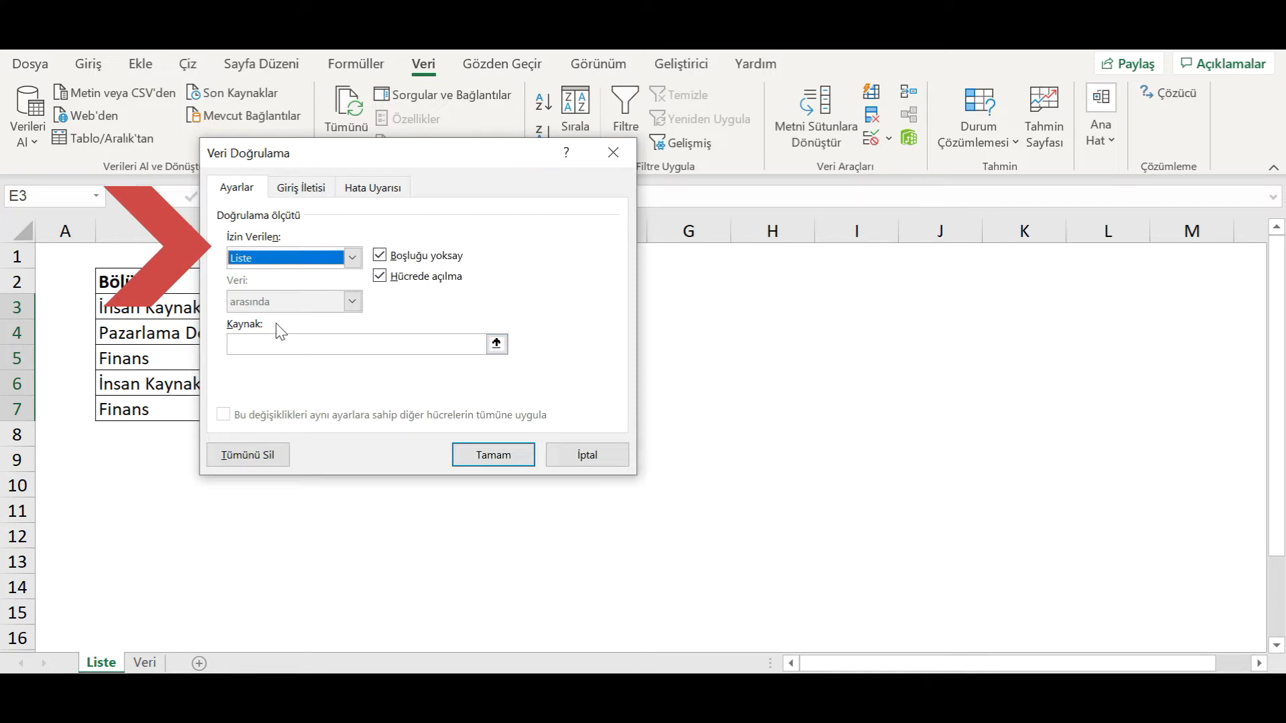
left_click(293, 345)
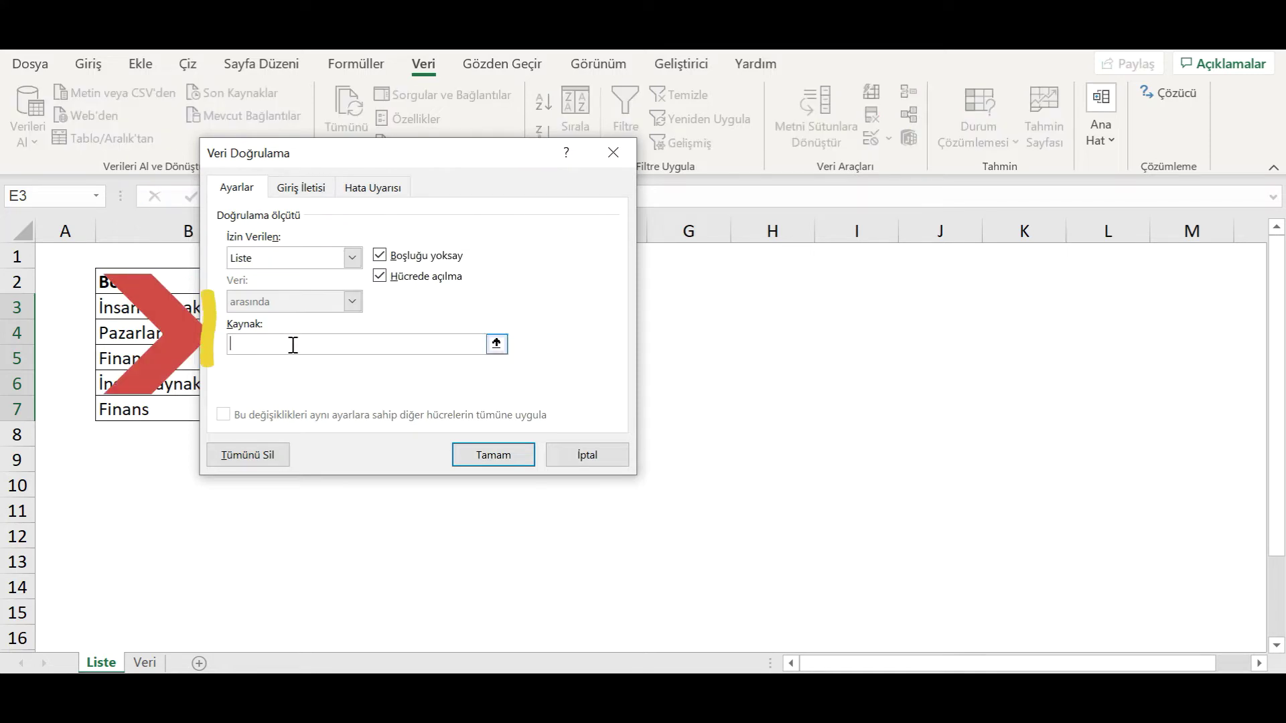
type("USD")
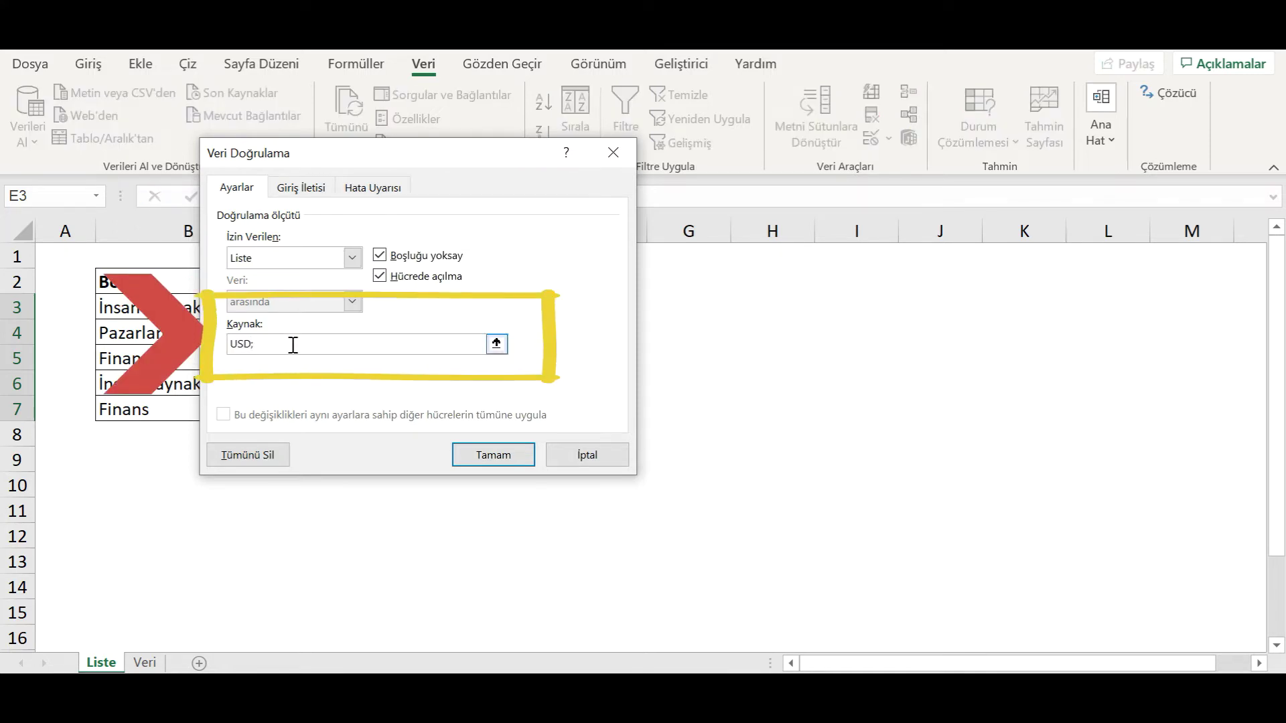
type(";EURO")
left_click(513, 452)
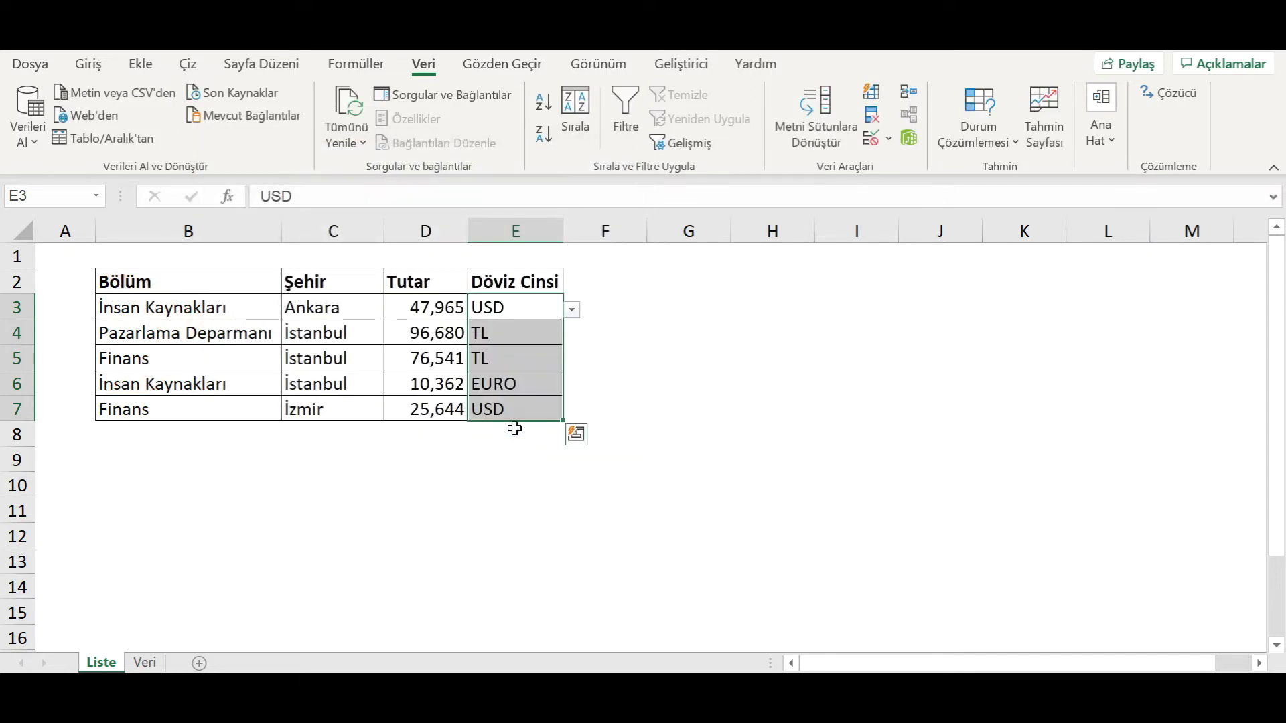
Pick TL for E3 and EURO for E5 from the currency drop-downs.
left_click(571, 309)
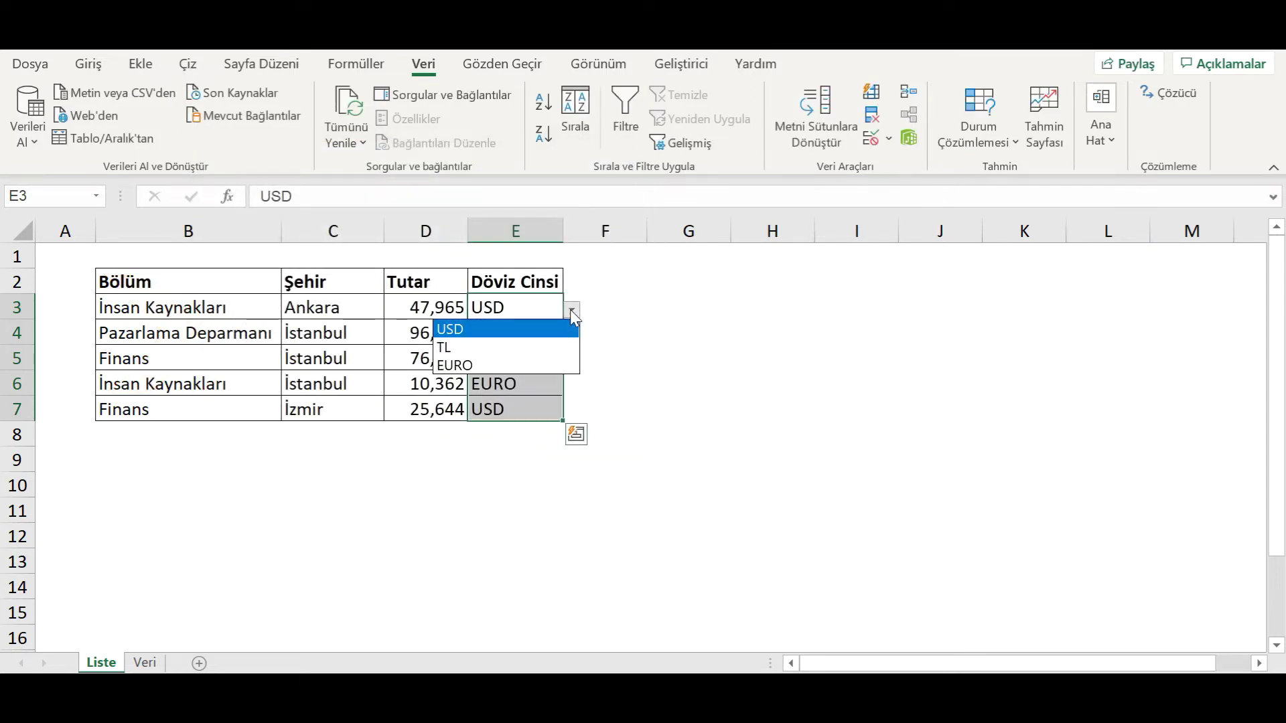
left_click(517, 347)
left_click(556, 357)
left_click(571, 360)
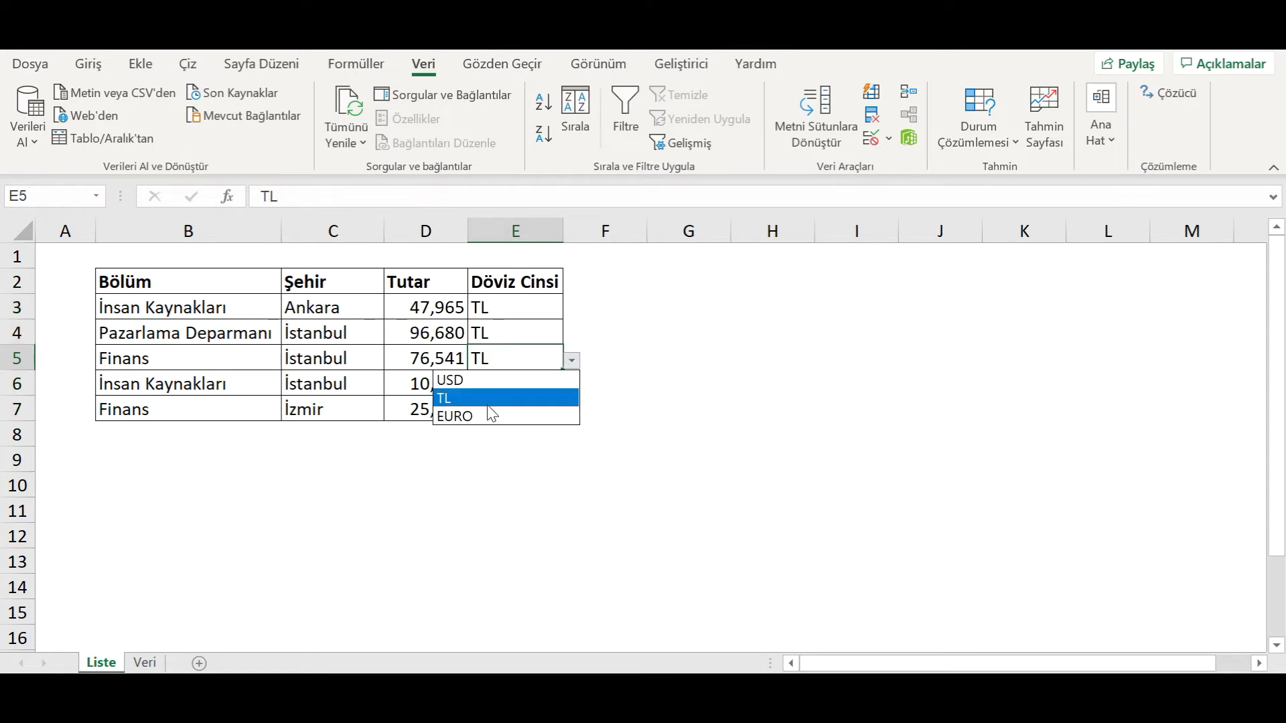
left_click(488, 415)
left_click(489, 453)
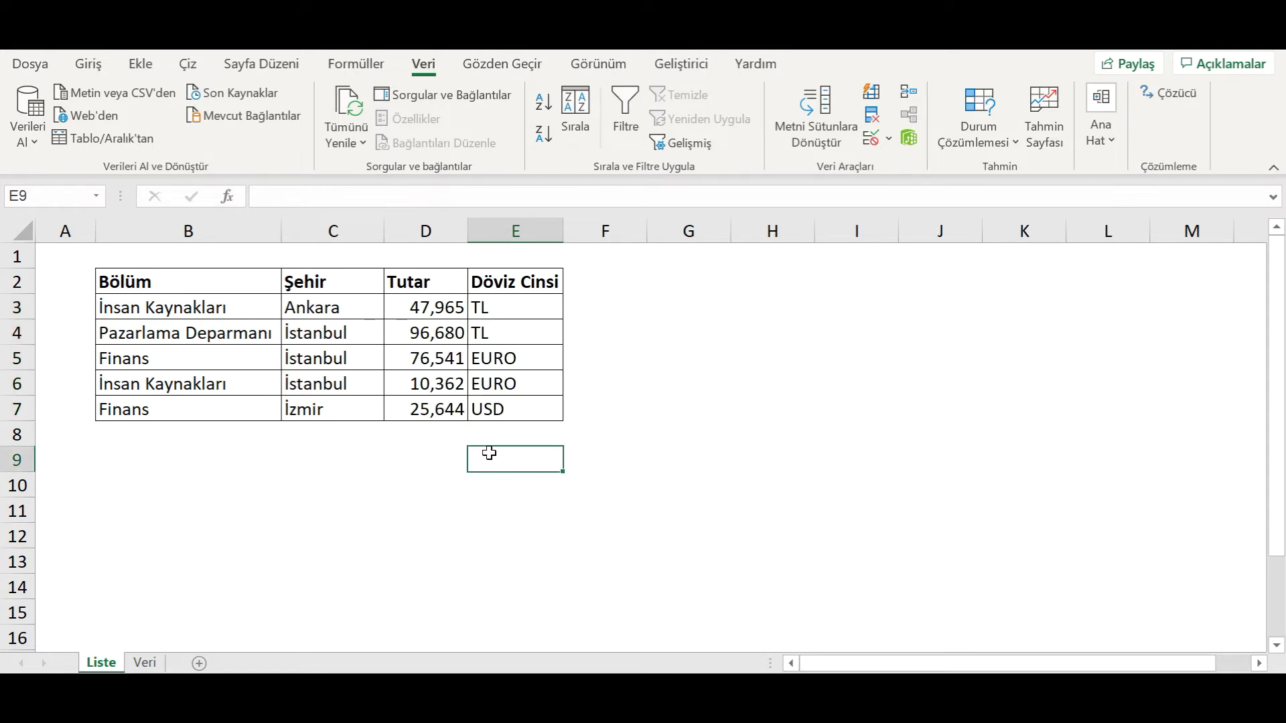
left_click(445, 453)
left_click(511, 459)
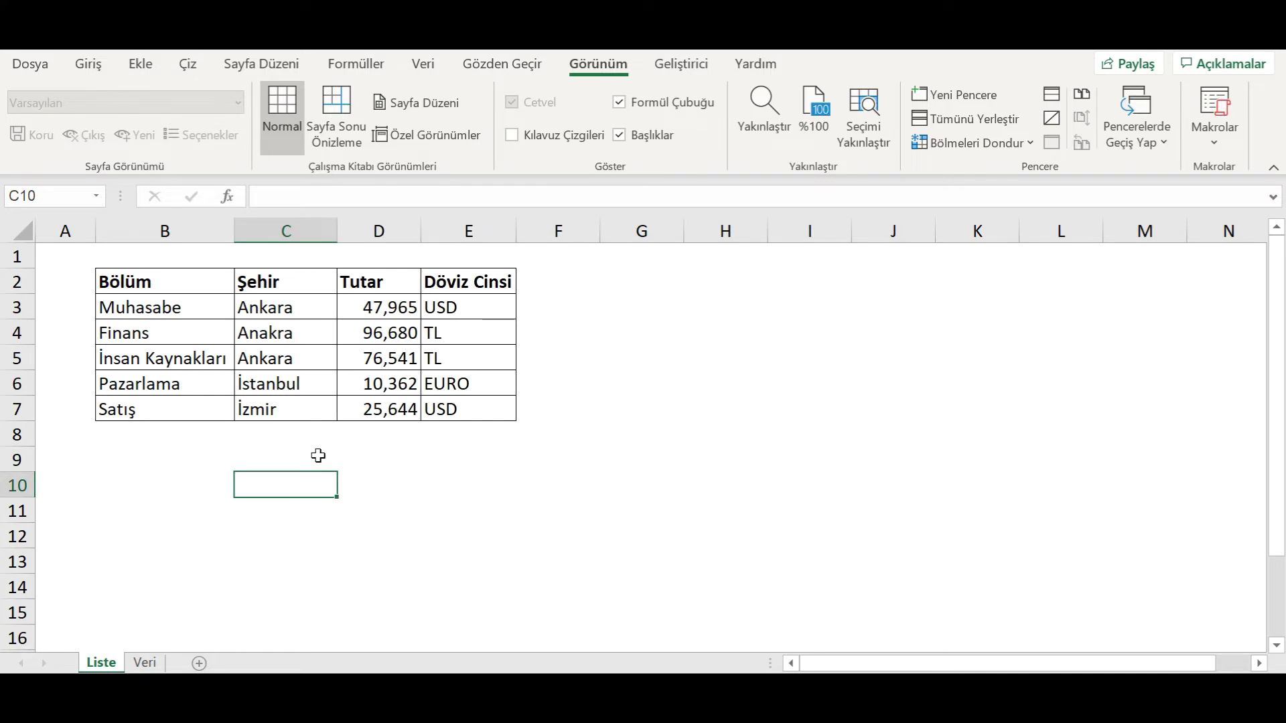
left_click(321, 313)
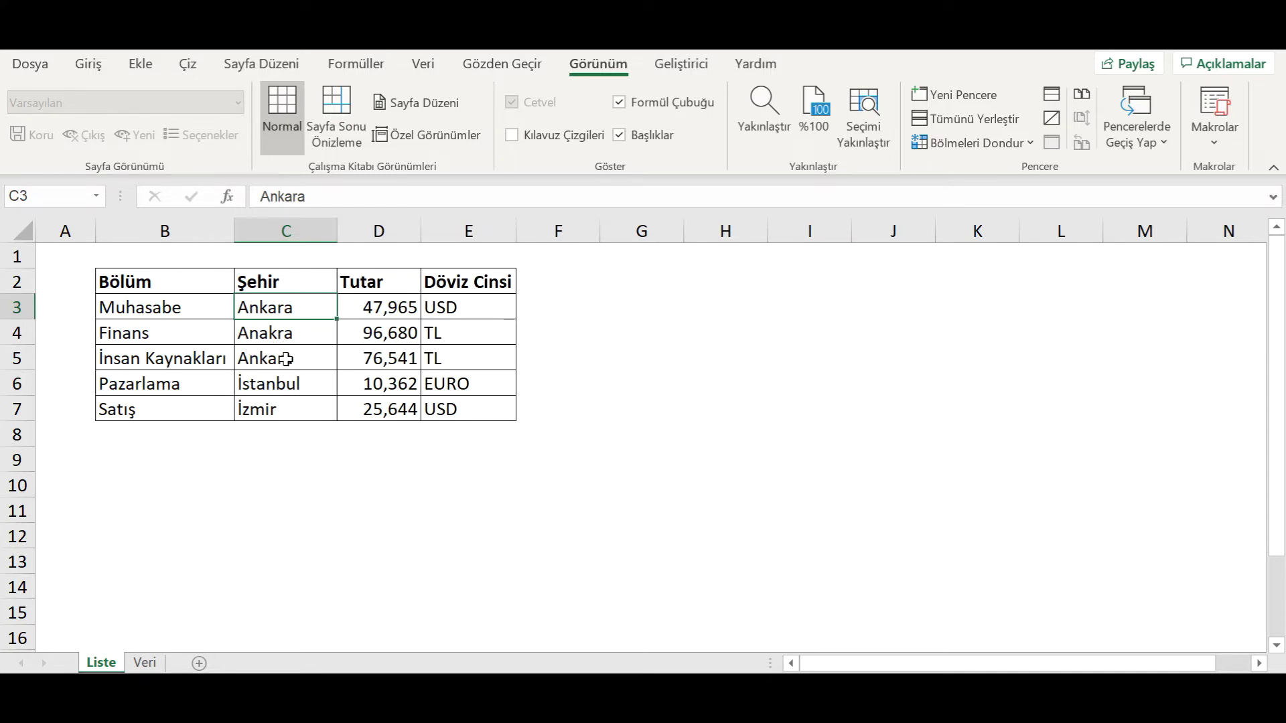
left_click(286, 358)
left_click(360, 198)
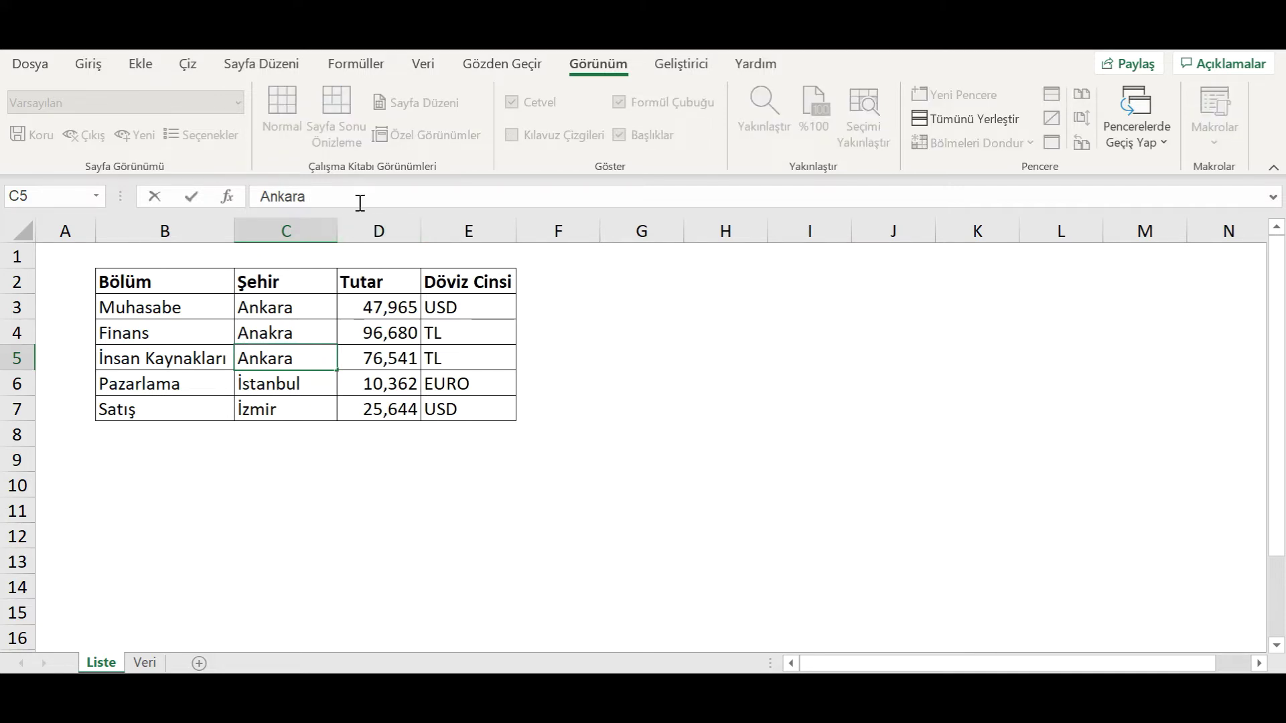
key("Escape")
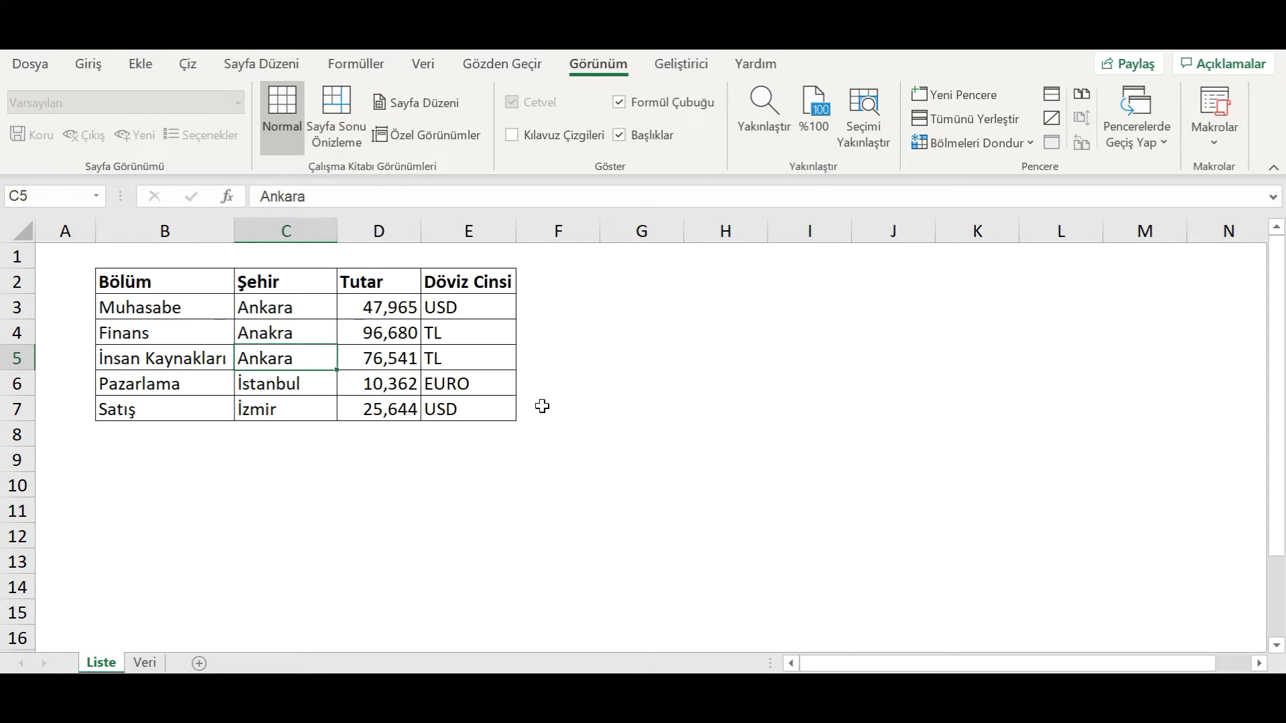
left_click(347, 450)
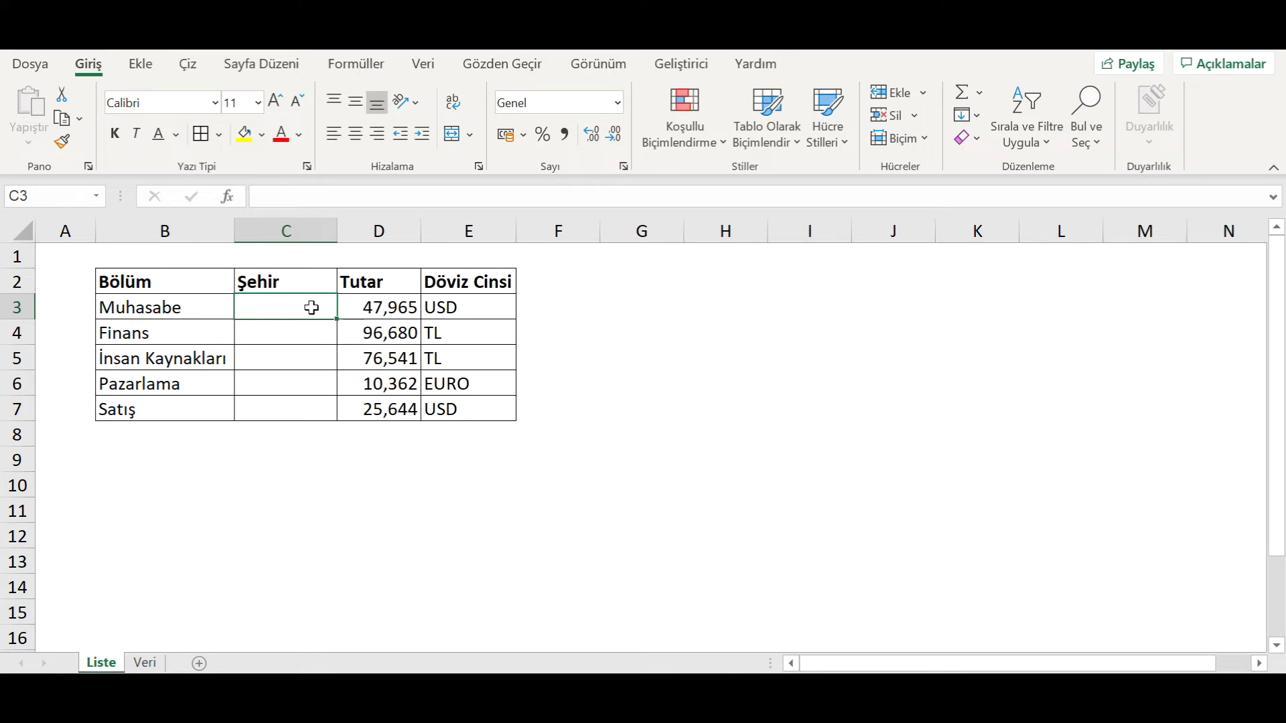
Apply list validation to C3:C7 with the source Ankara;İstanbul;İzmir.
left_click_drag(312, 308, 288, 408)
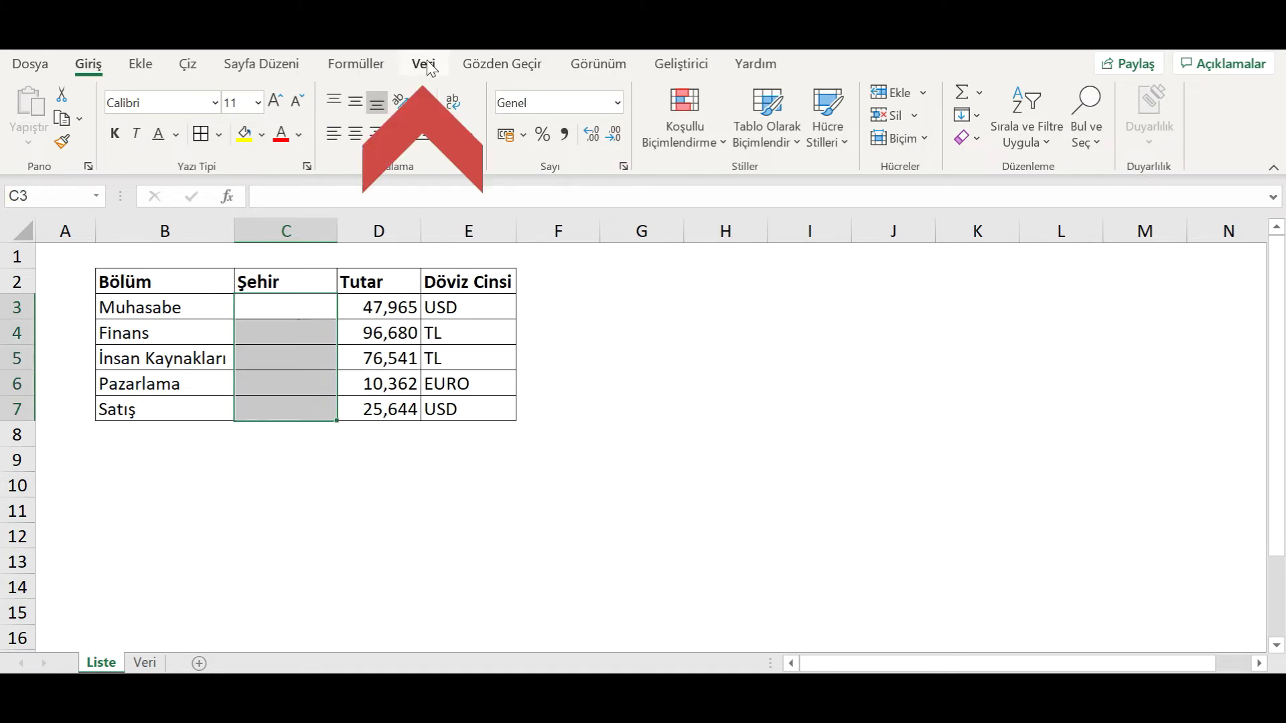
left_click(429, 67)
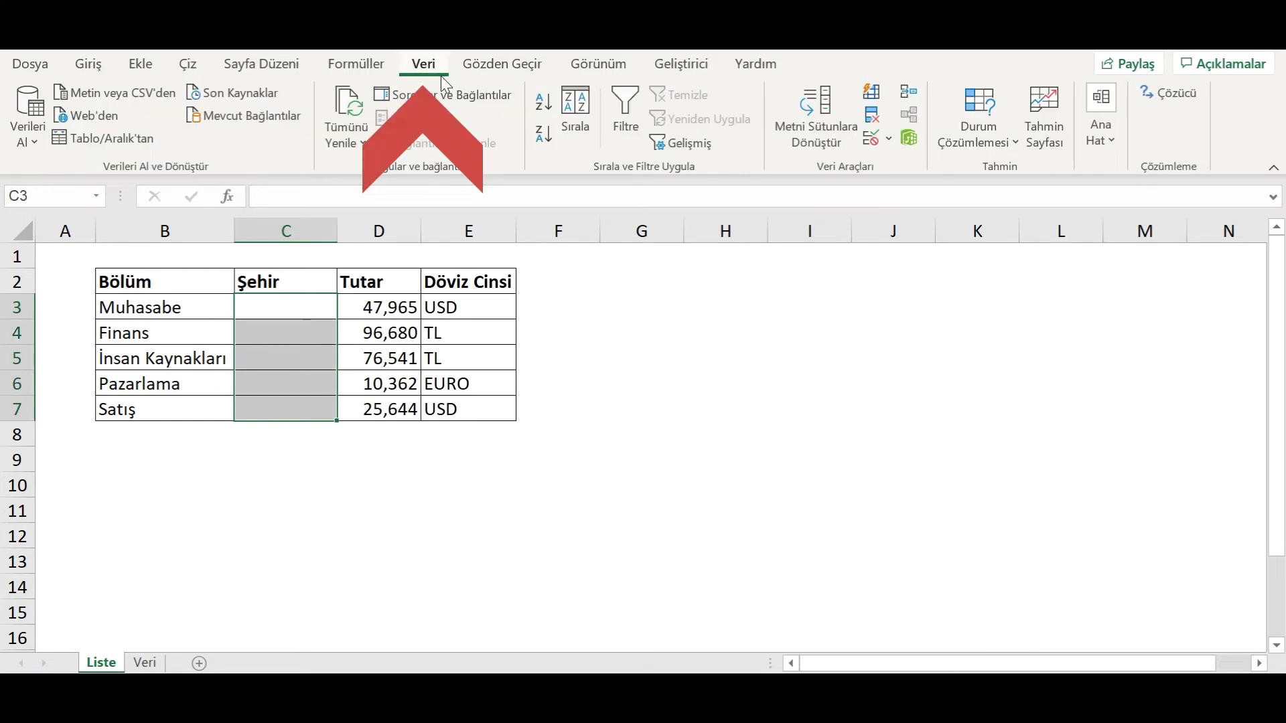
left_click(894, 143)
left_click(902, 158)
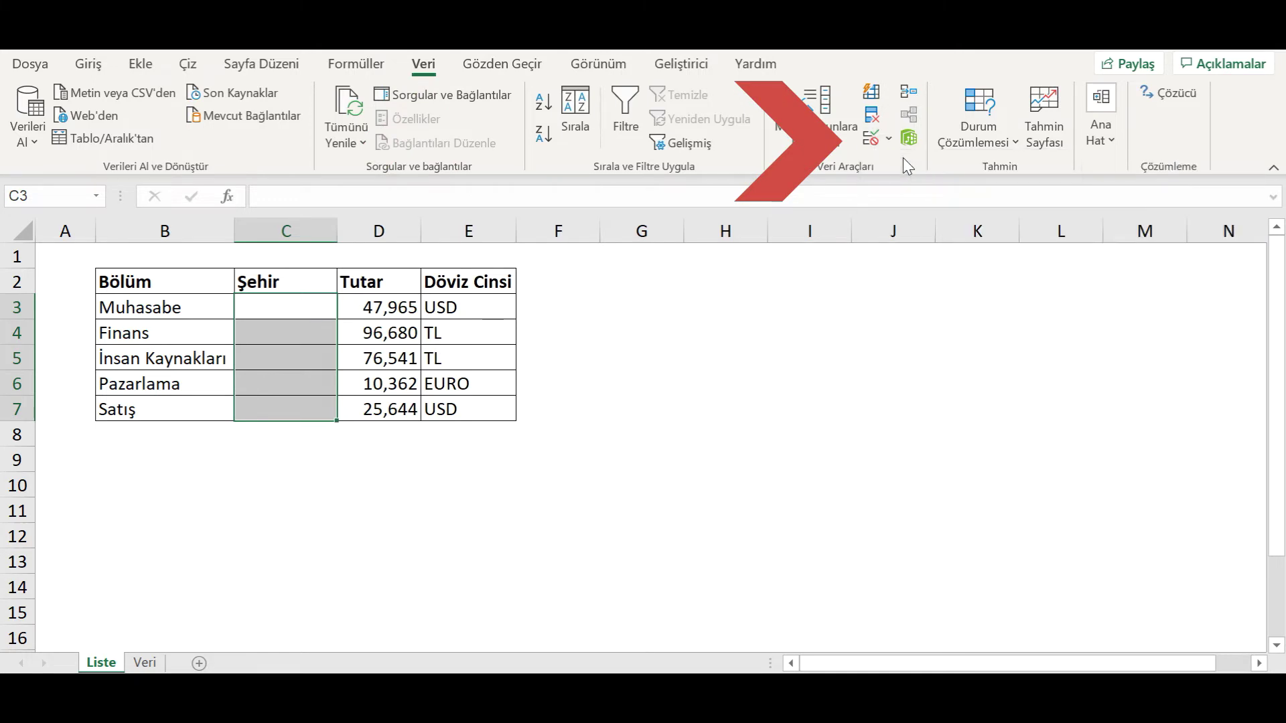
left_click(201, 257)
left_click(150, 318)
left_click(151, 344)
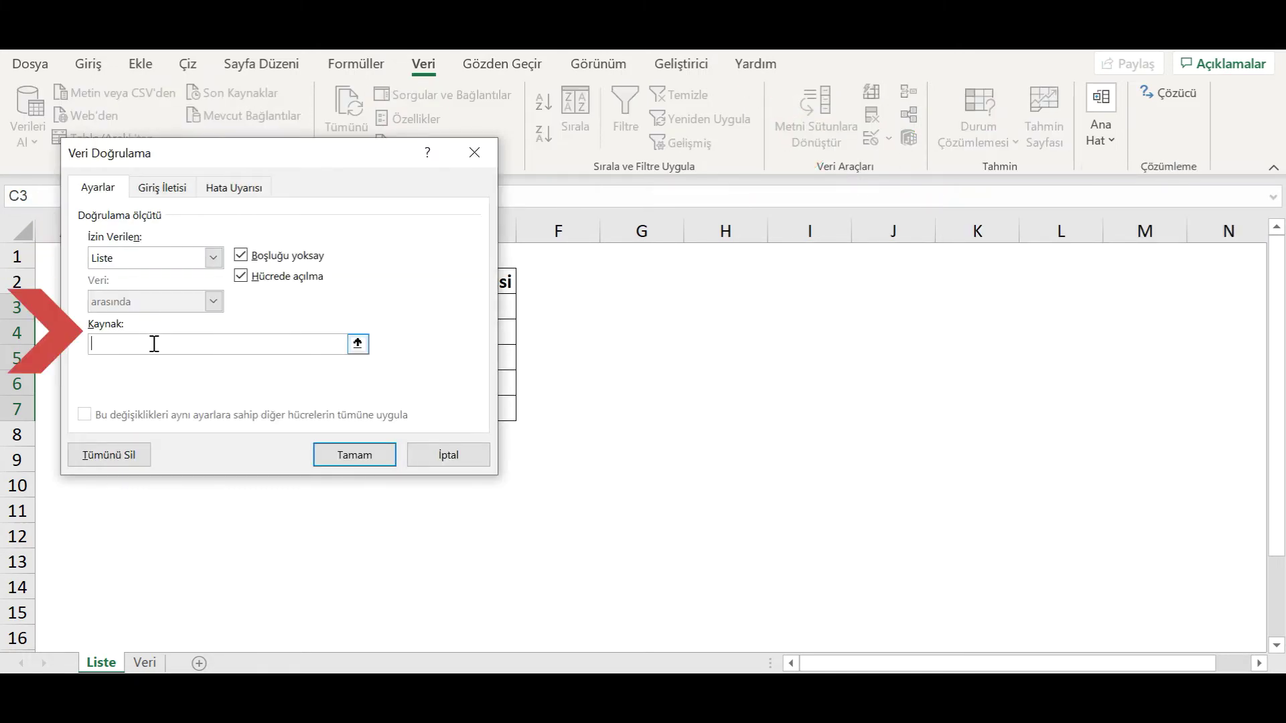
left_click_drag(326, 164, 328, 166)
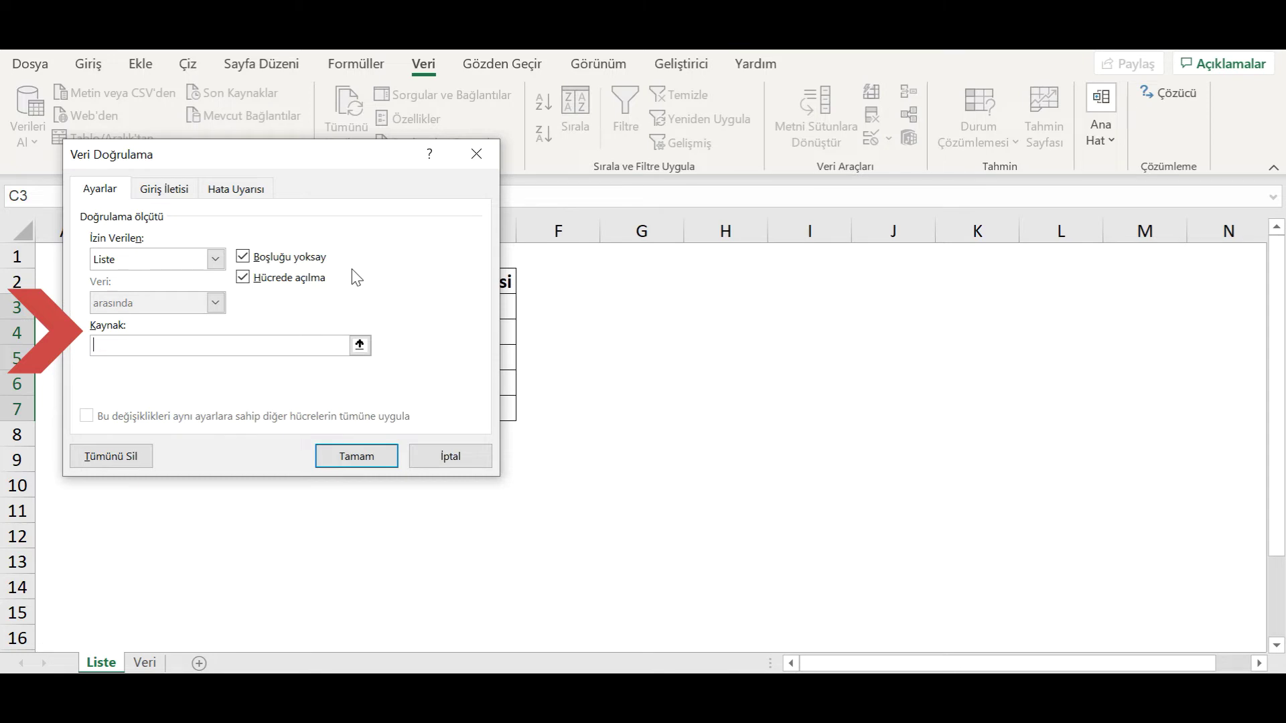
type("Ankara;İ")
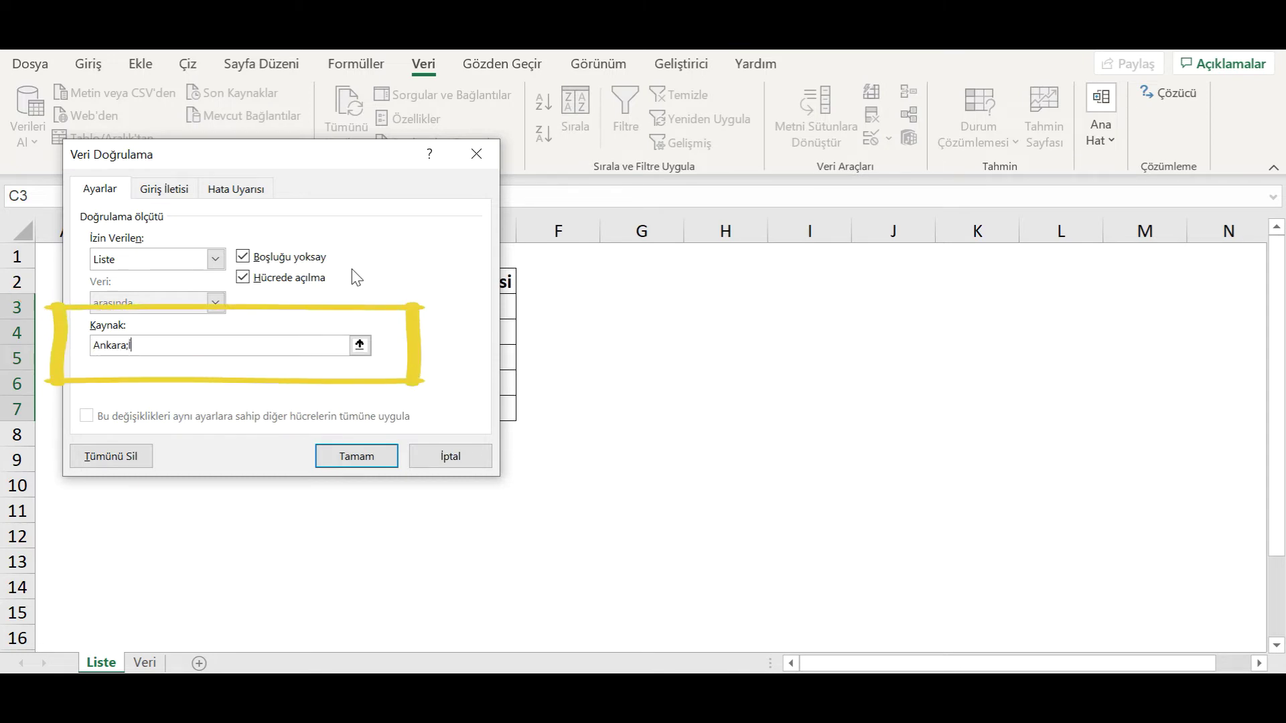
type("anbul;İ")
type("zmi")
type("r")
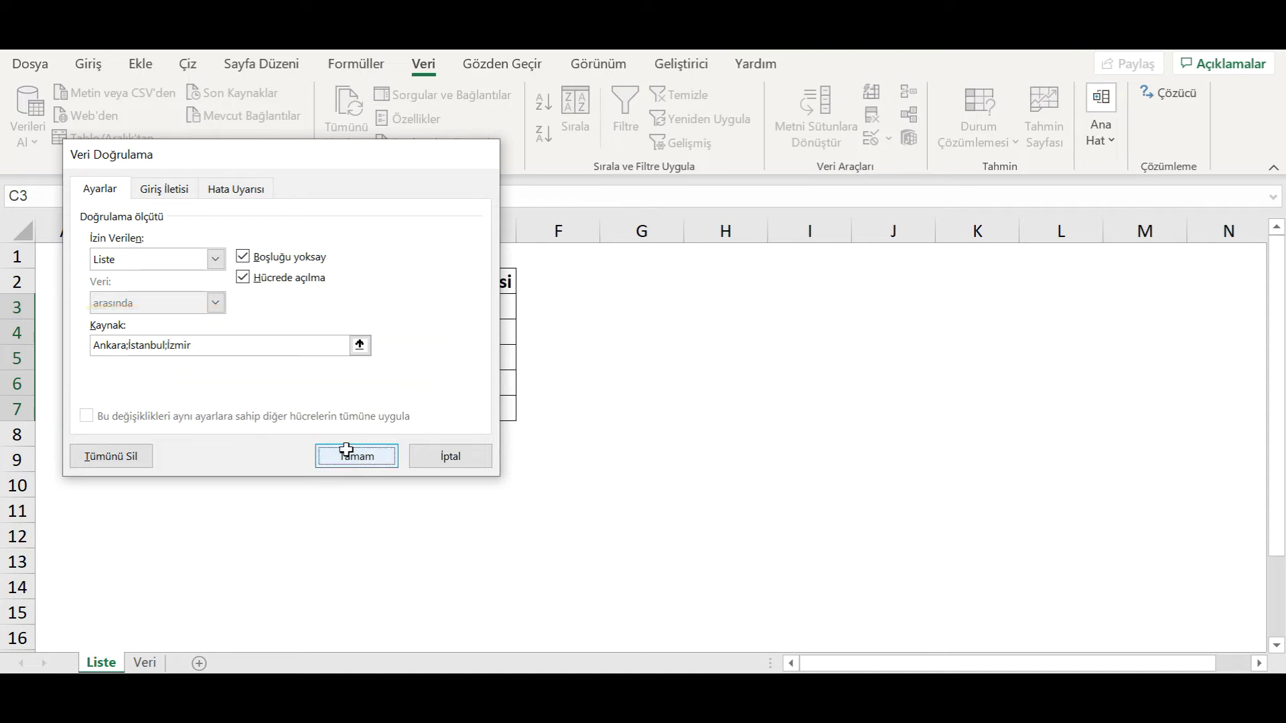
left_click(346, 455)
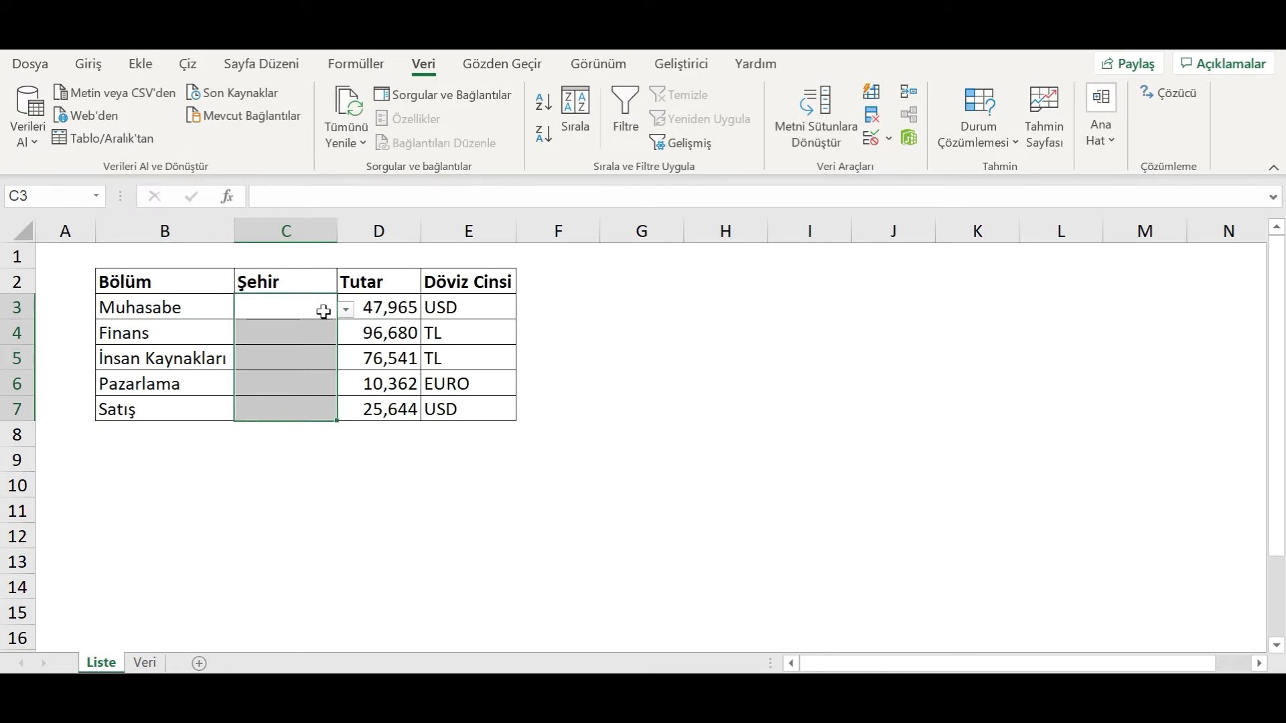
Choose Ankara, İstanbul, İstanbul, İstanbul and İzmir for C3:C7 from the city drop-downs.
left_click(323, 309)
left_click(345, 310)
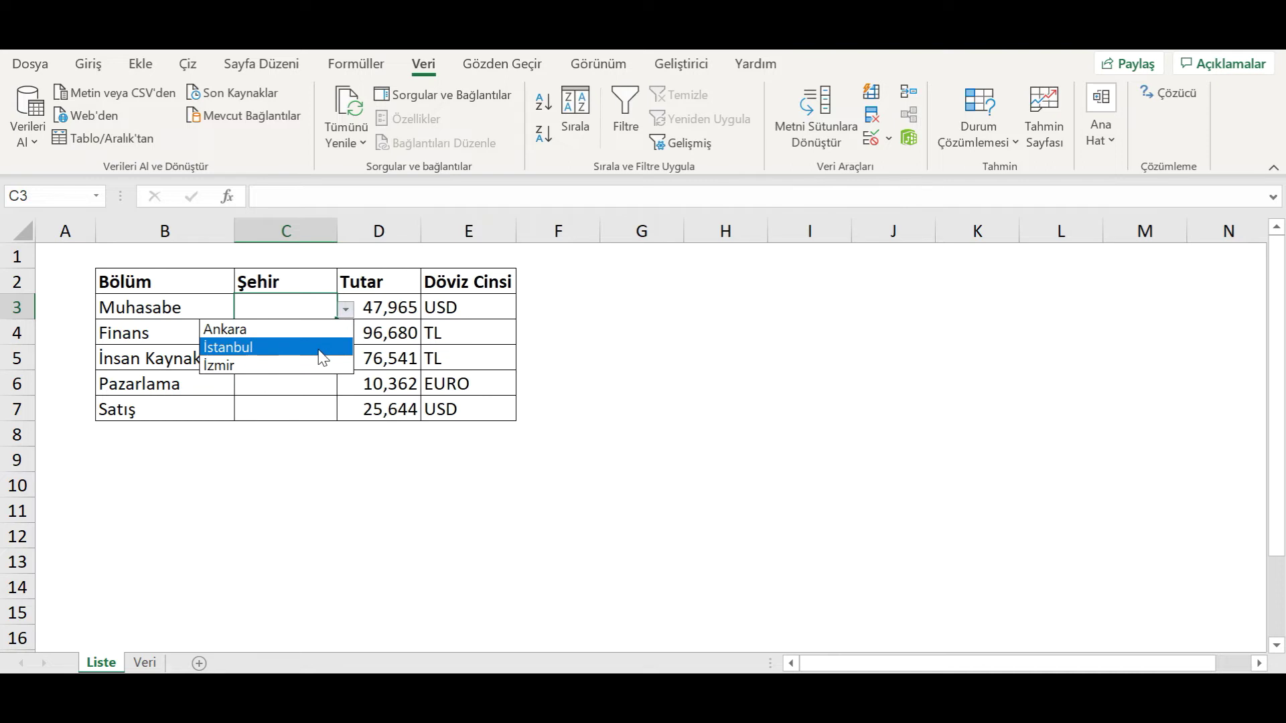
left_click(324, 337)
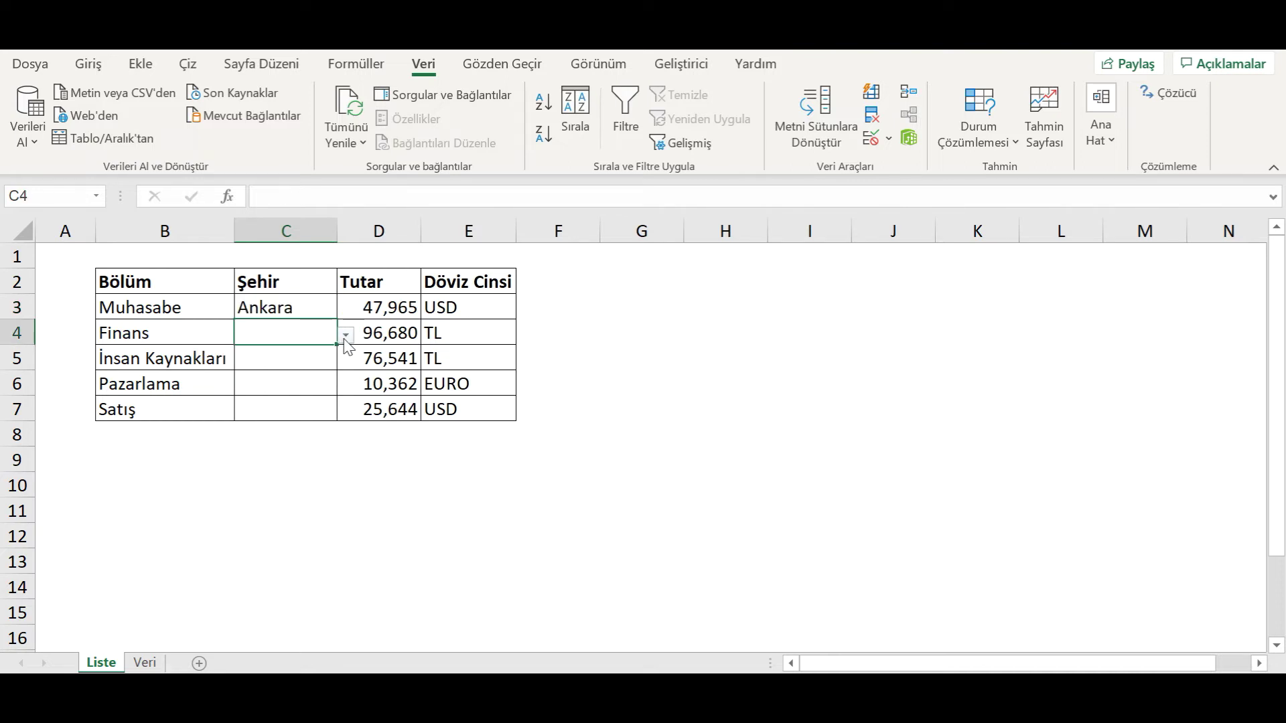
left_click(343, 338)
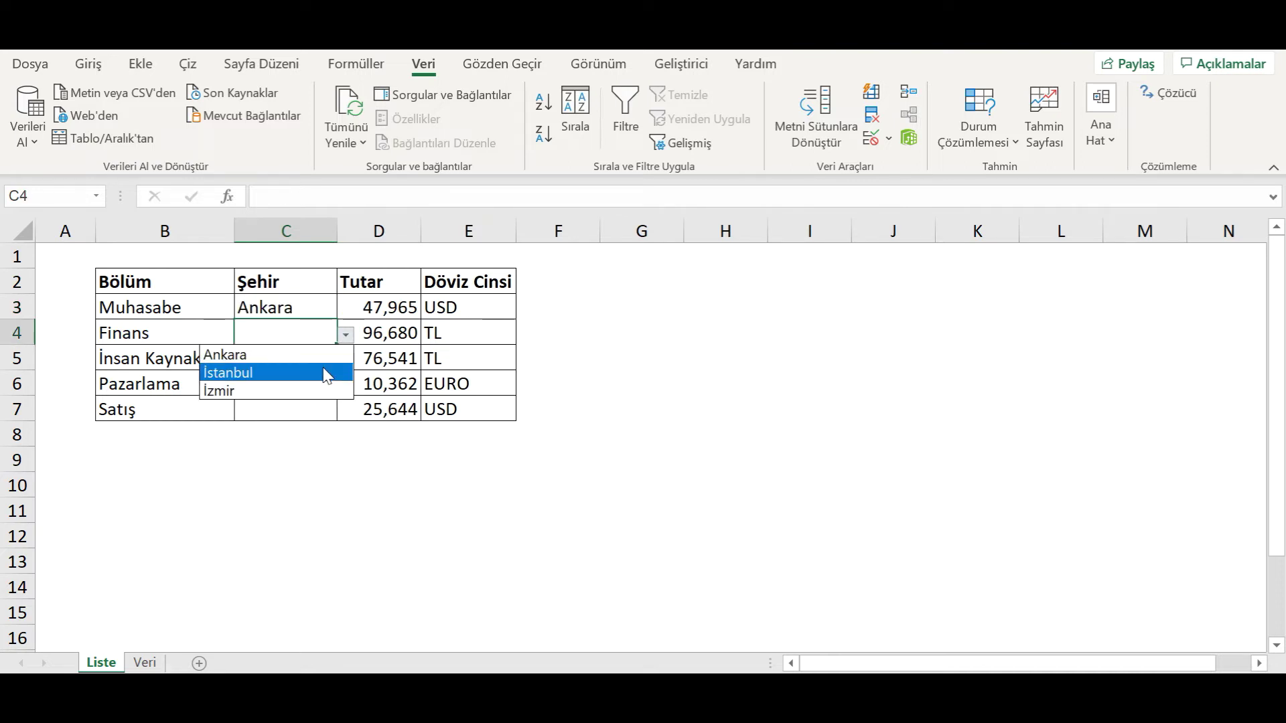
left_click(325, 373)
left_click(322, 365)
left_click(346, 361)
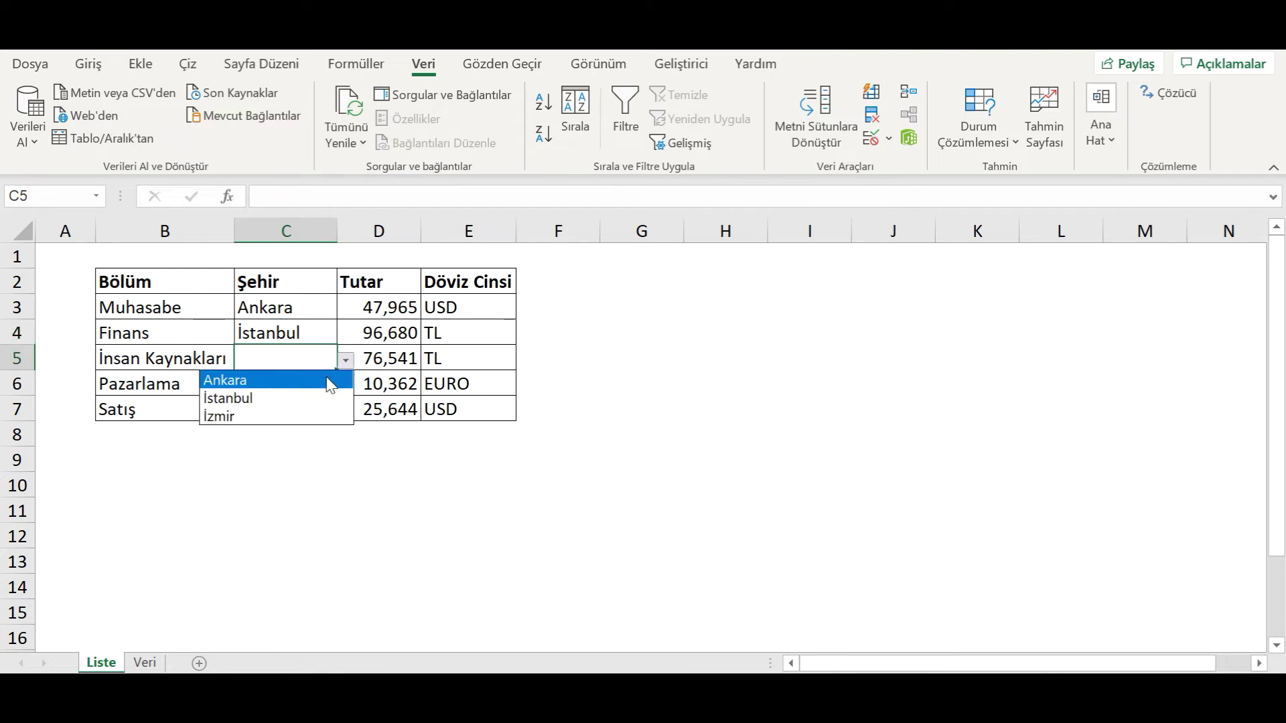
left_click(282, 396)
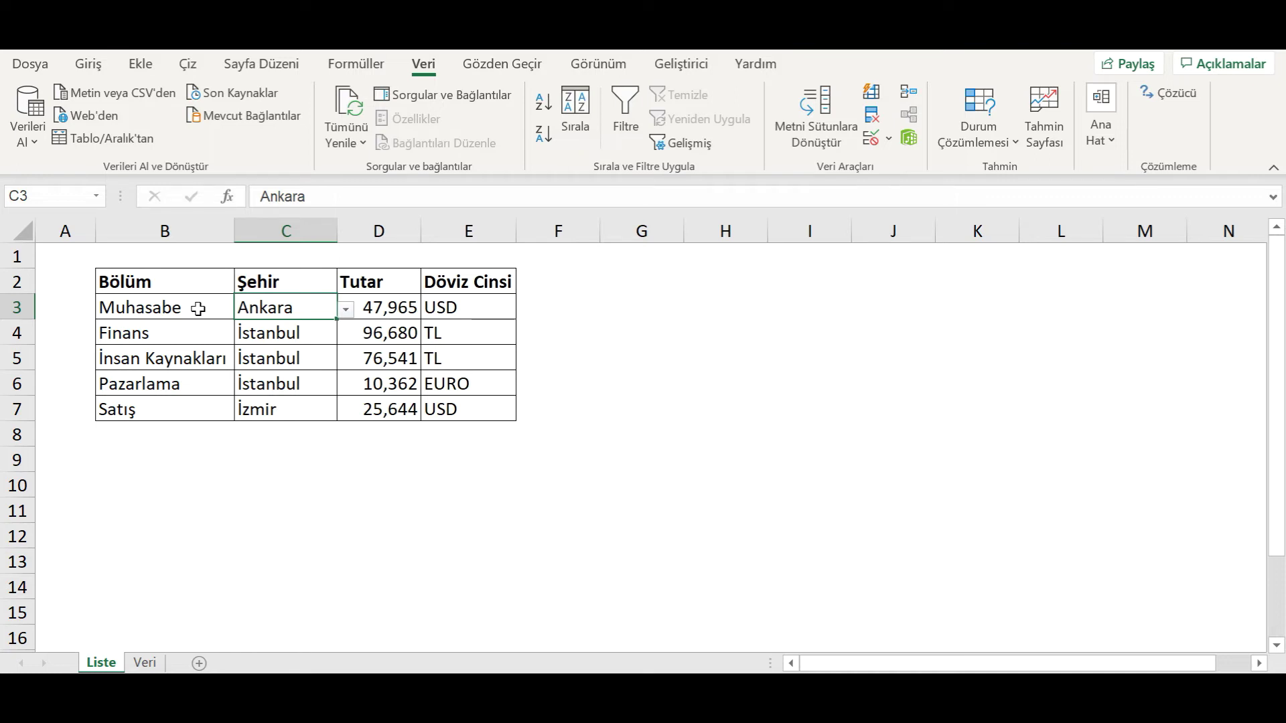
left_click_drag(198, 309, 166, 416)
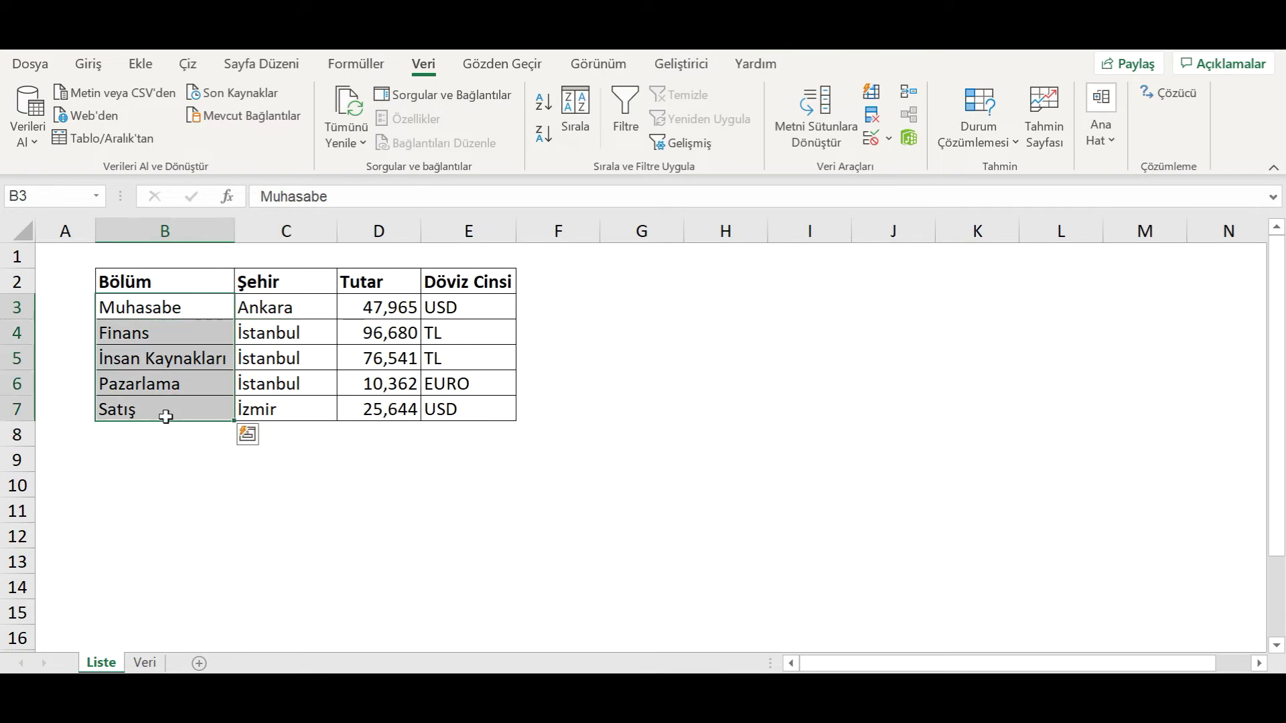
Clear the Bölüm names from B3:B7, preview the Veri!A1:A5 departments, and reselect B3:B7.
key("Delete")
left_click(164, 537)
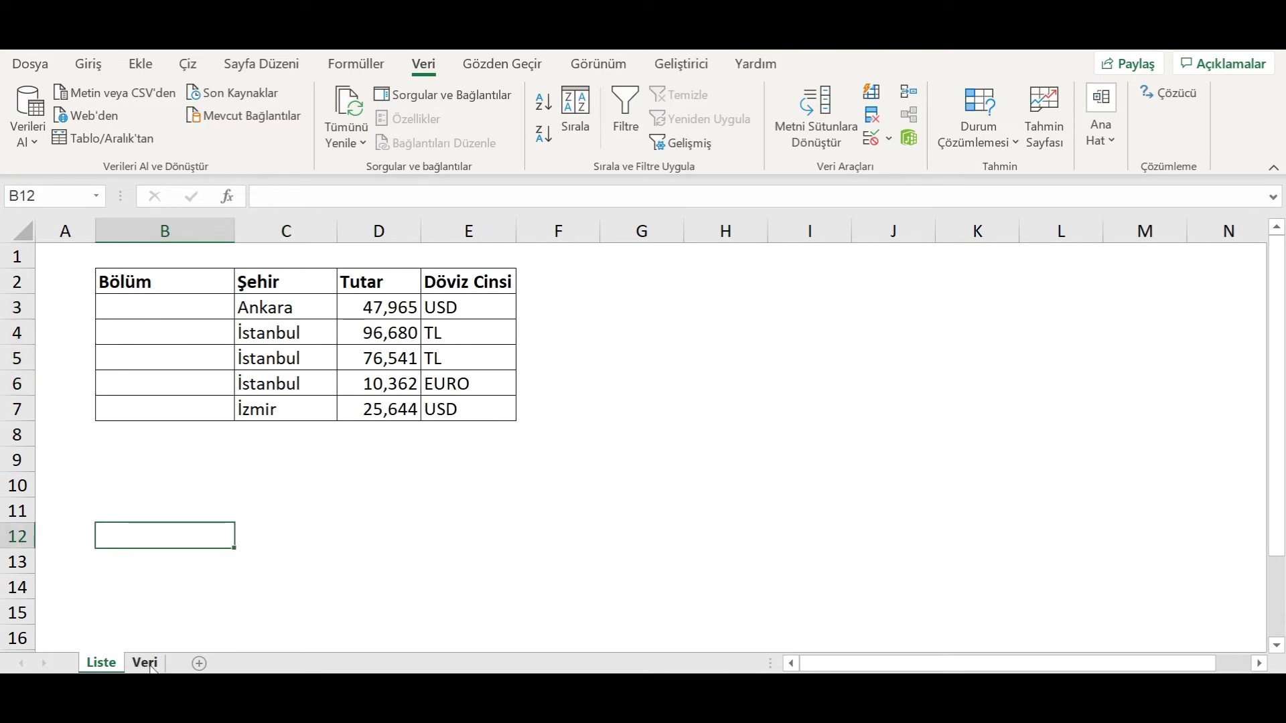
left_click(146, 663)
left_click(163, 343)
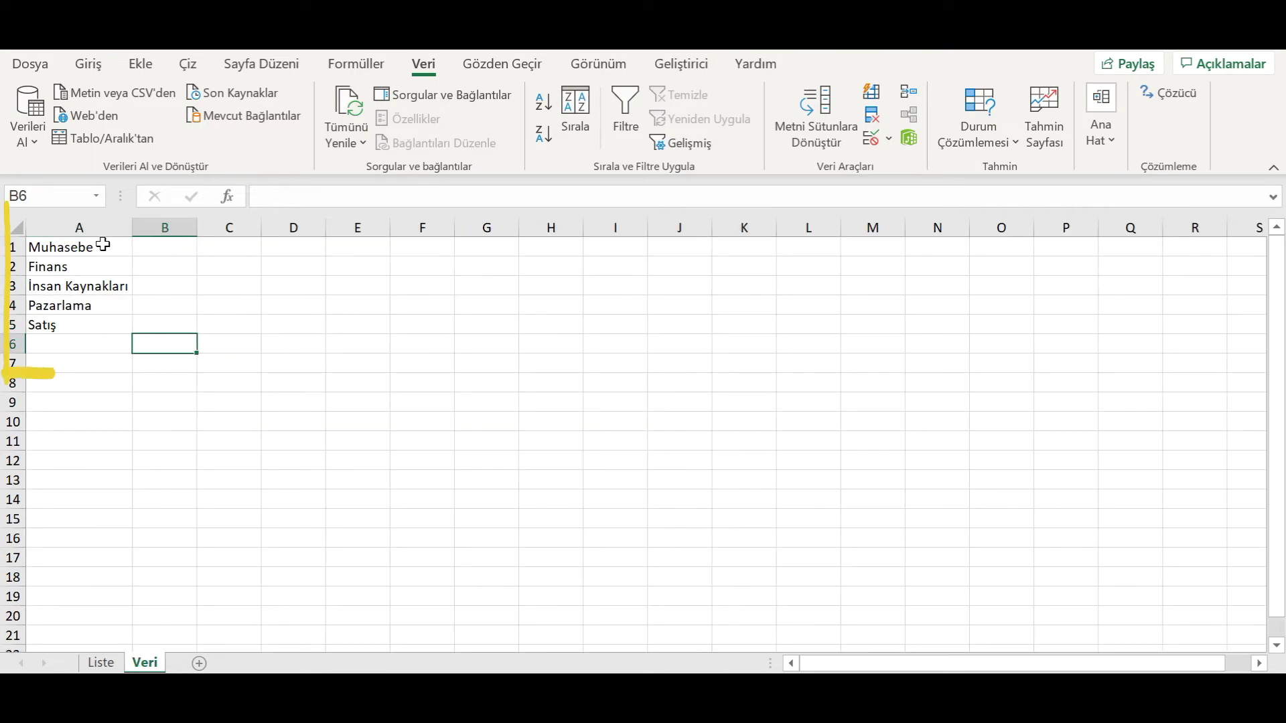
left_click_drag(100, 247, 89, 325)
left_click(102, 663)
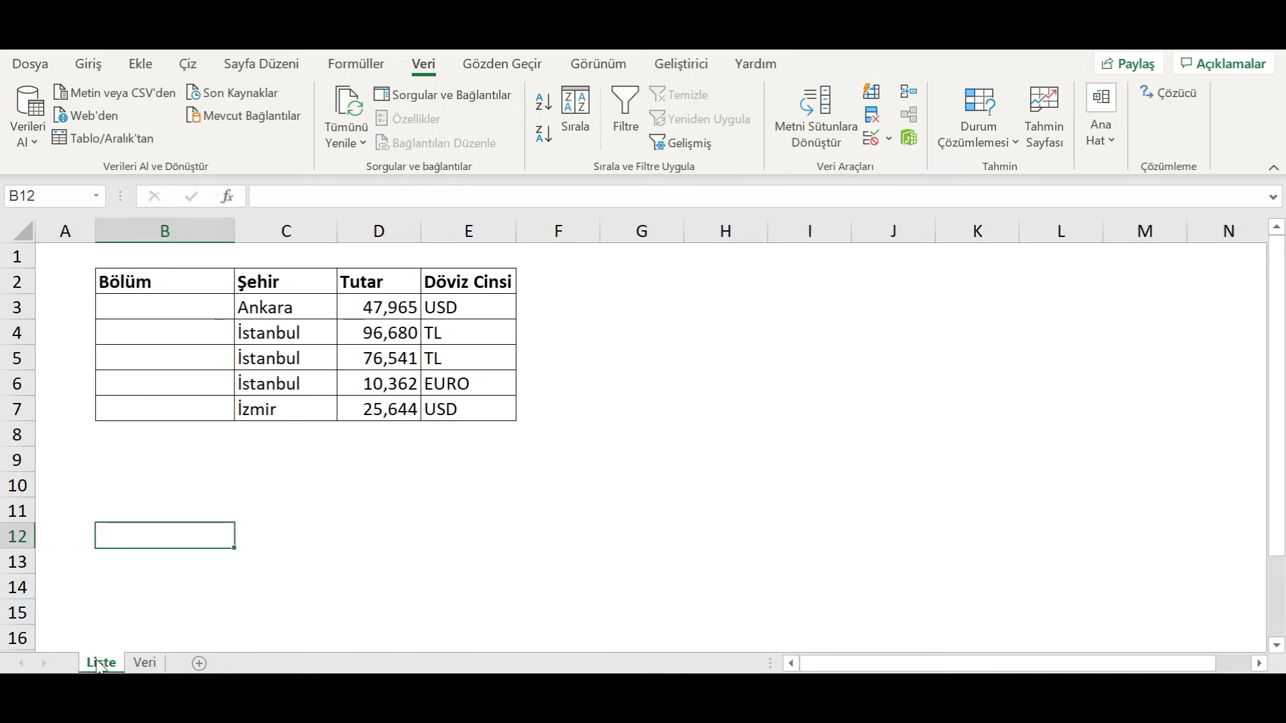
left_click(187, 311)
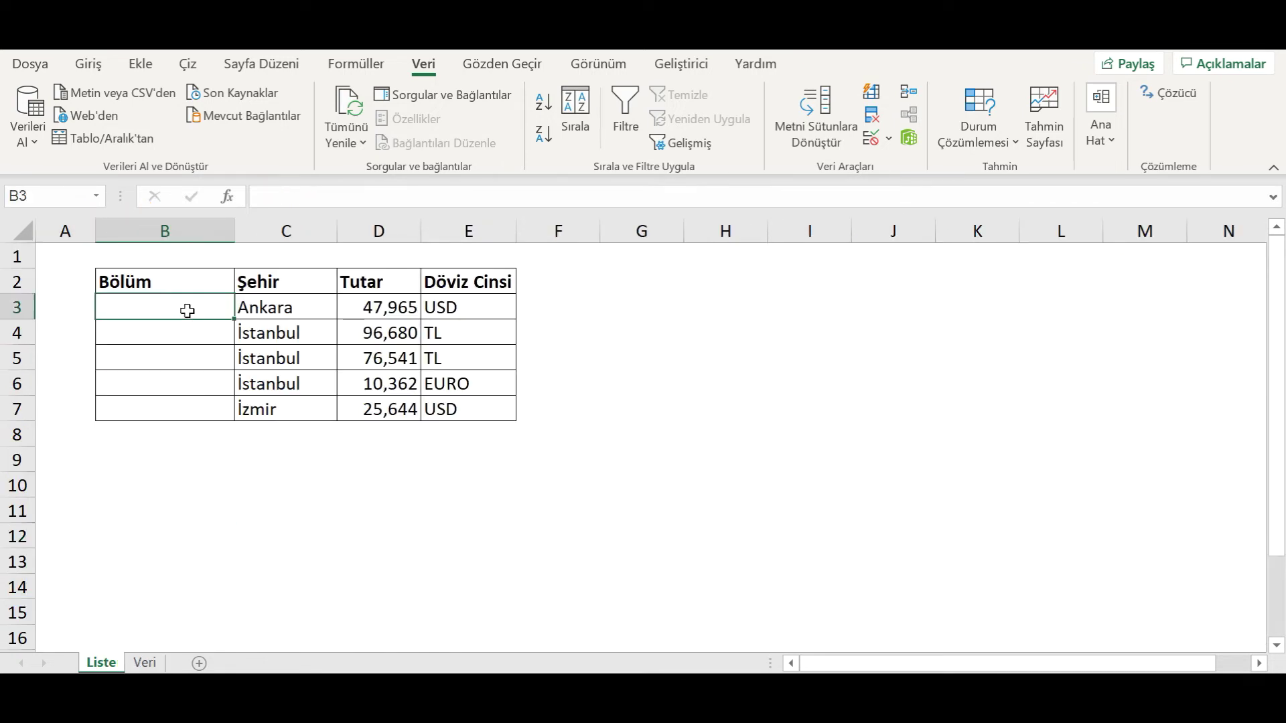
left_click_drag(187, 310, 172, 402)
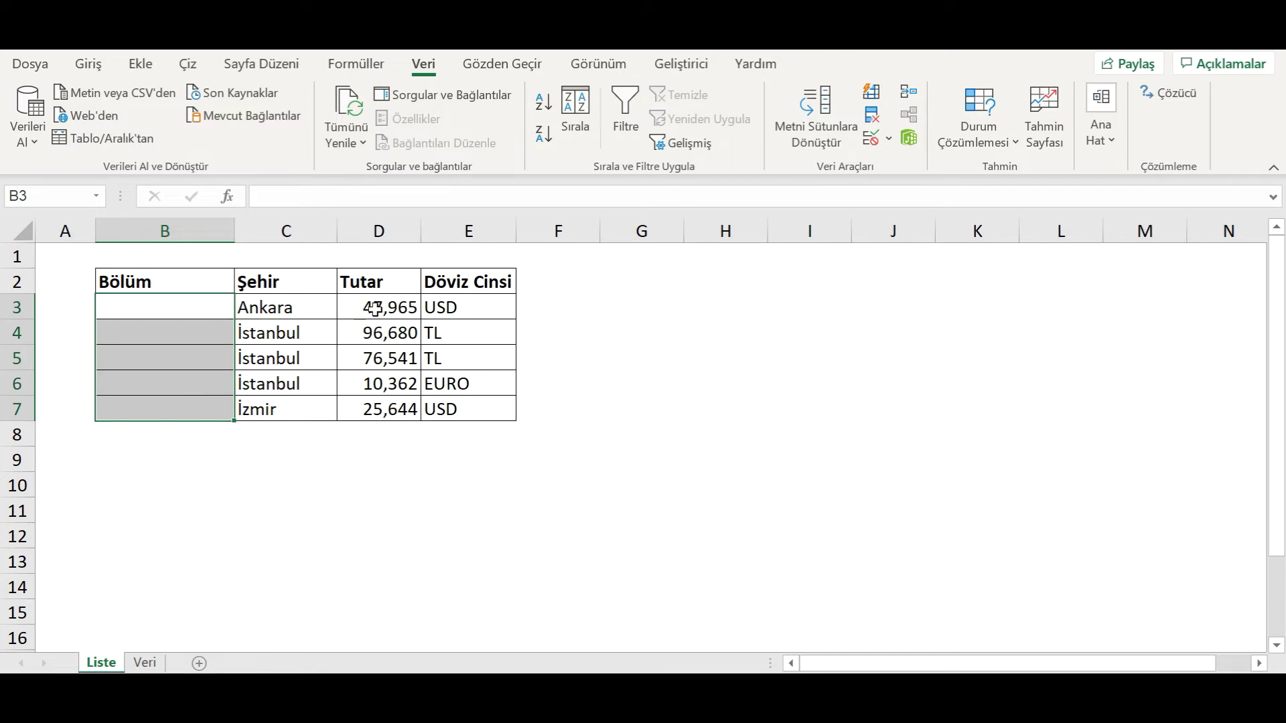
Apply list validation to B3:B7 with the source =Veri!$A$1:$A$5.
left_click(888, 140)
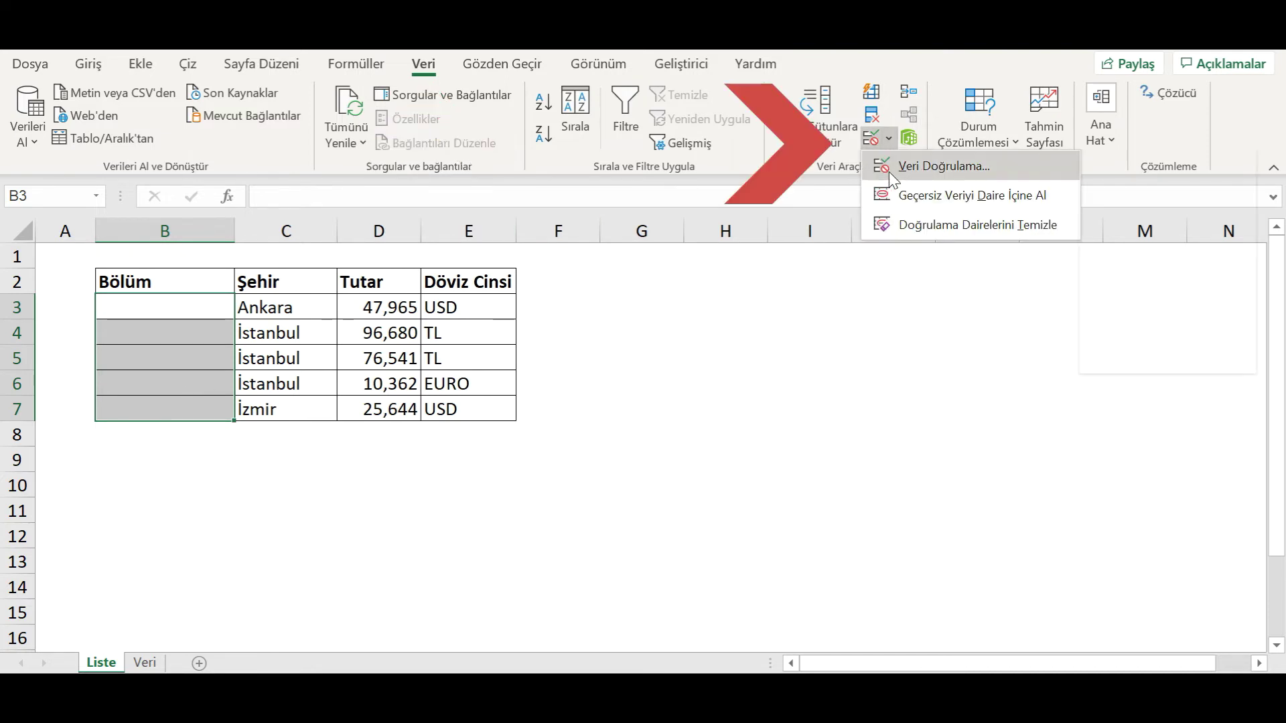
left_click(889, 167)
left_click(178, 259)
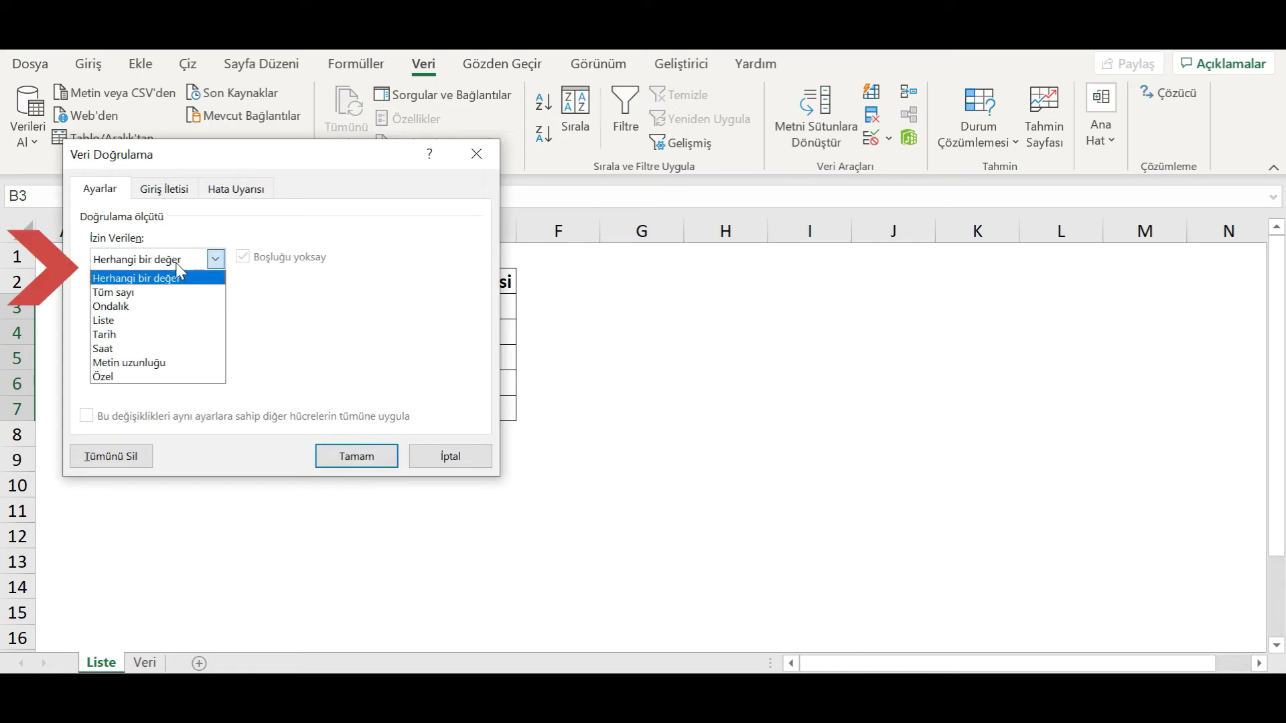
left_click(151, 321)
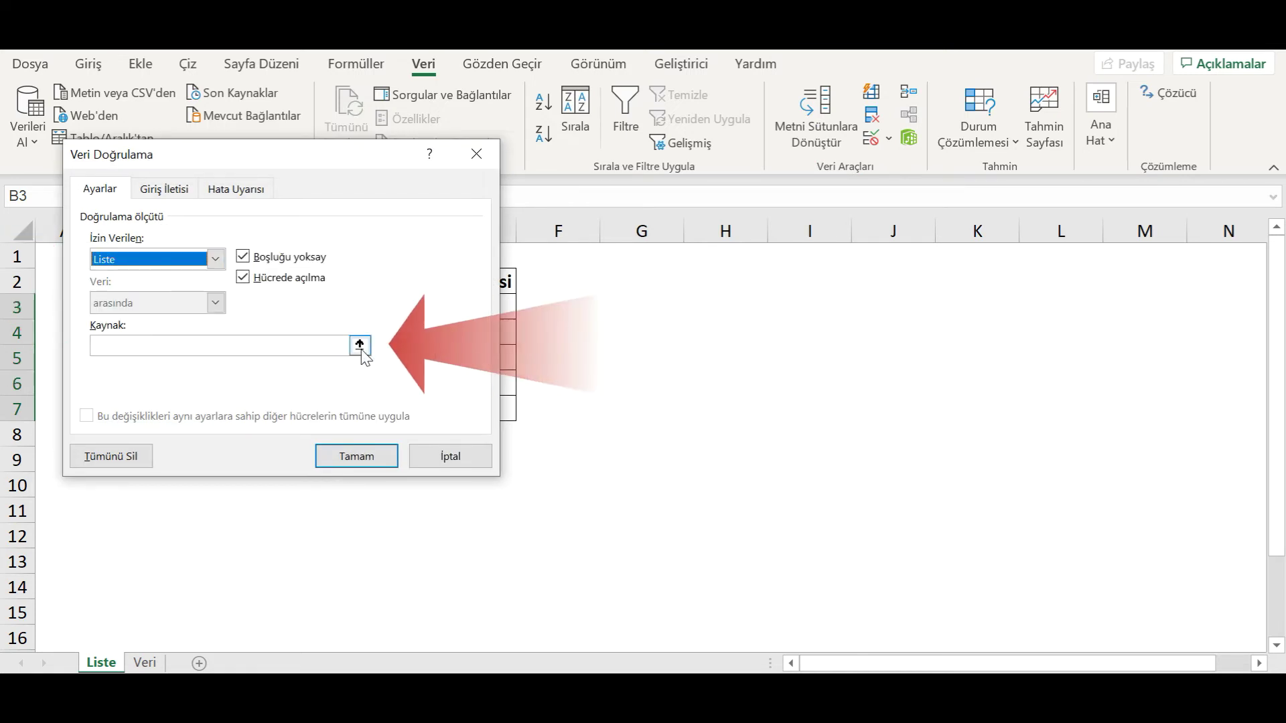
left_click(360, 346)
left_click(146, 663)
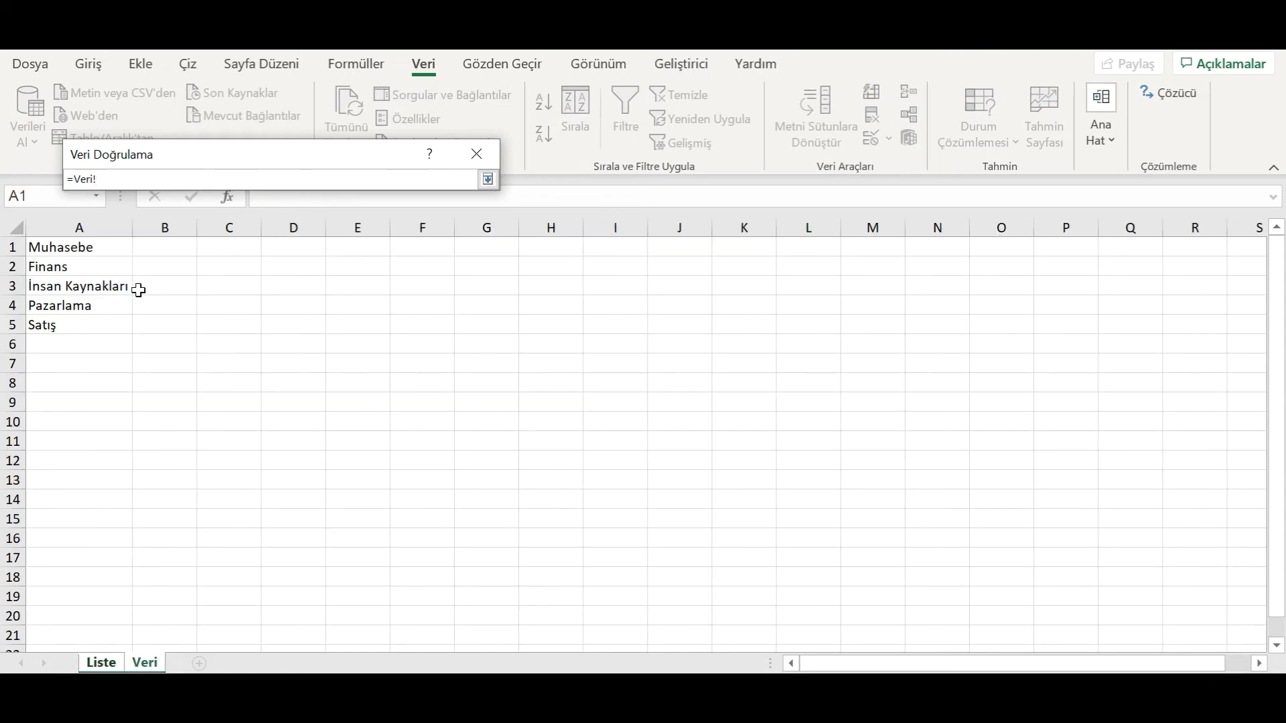
left_click_drag(108, 246, 91, 323)
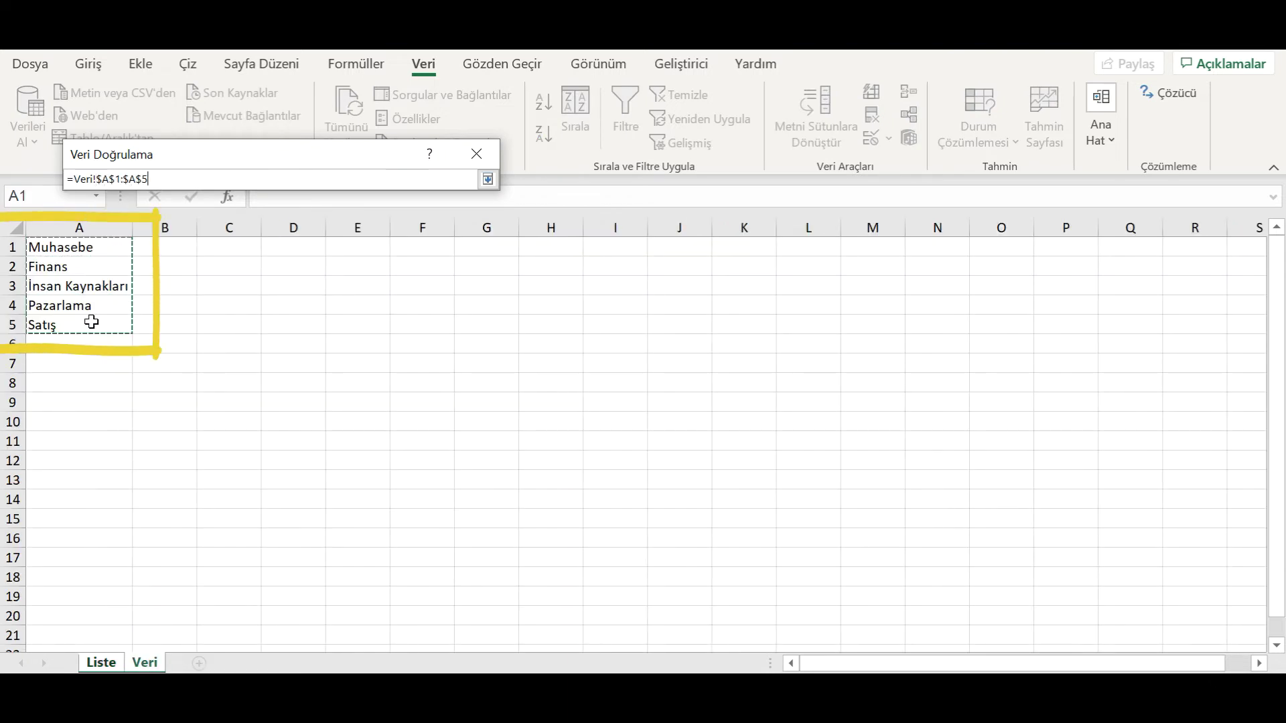
left_click(487, 179)
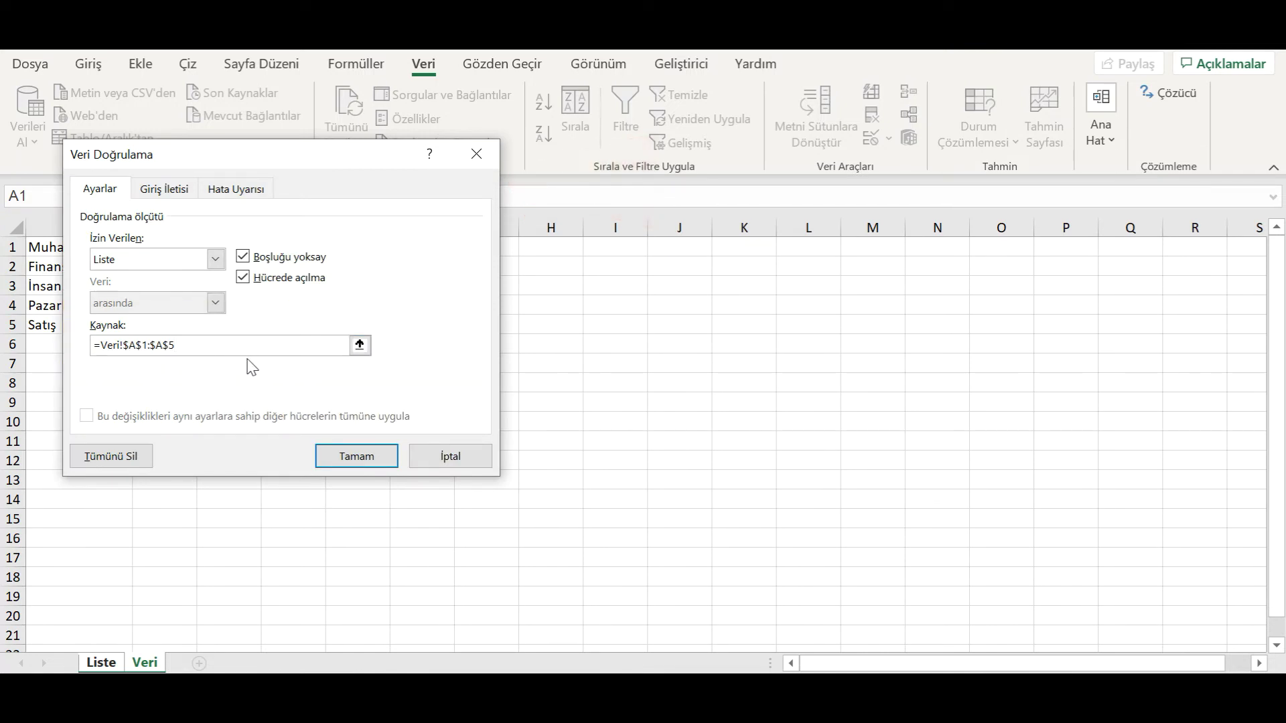
left_click(360, 462)
left_click(178, 326)
Pick Finans for B5 and İnsan Kaynakları for B4 and B3 from the Bölüm drop-downs.
left_click(243, 335)
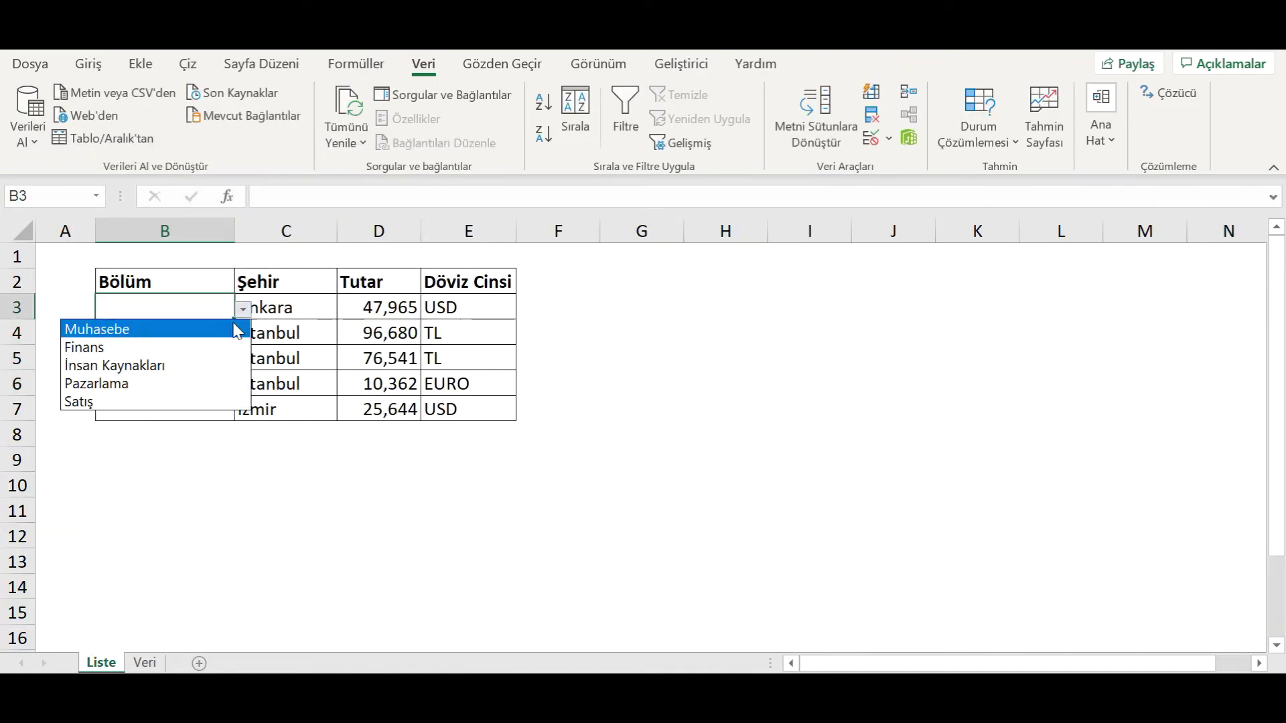
left_click(315, 327)
left_click(221, 358)
left_click(242, 359)
left_click(201, 395)
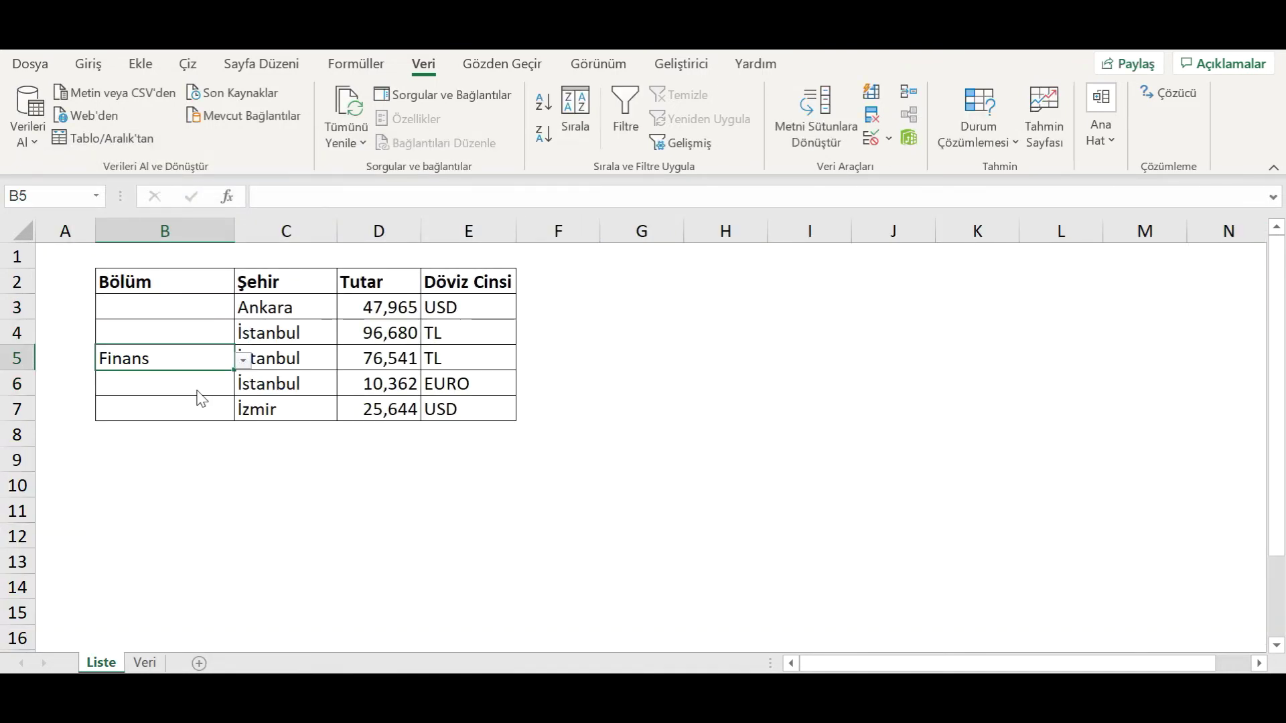
left_click(213, 341)
left_click(242, 334)
left_click(168, 382)
left_click(221, 301)
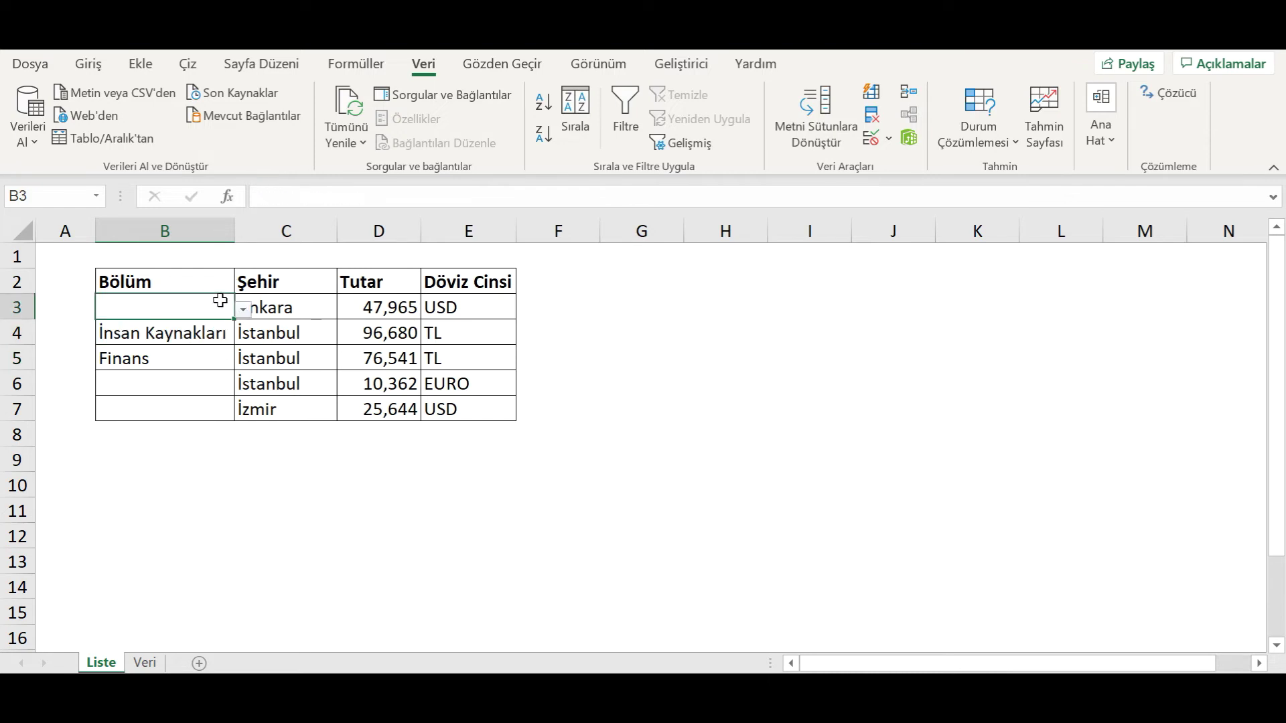
left_click(242, 308)
left_click(208, 365)
left_click(213, 333)
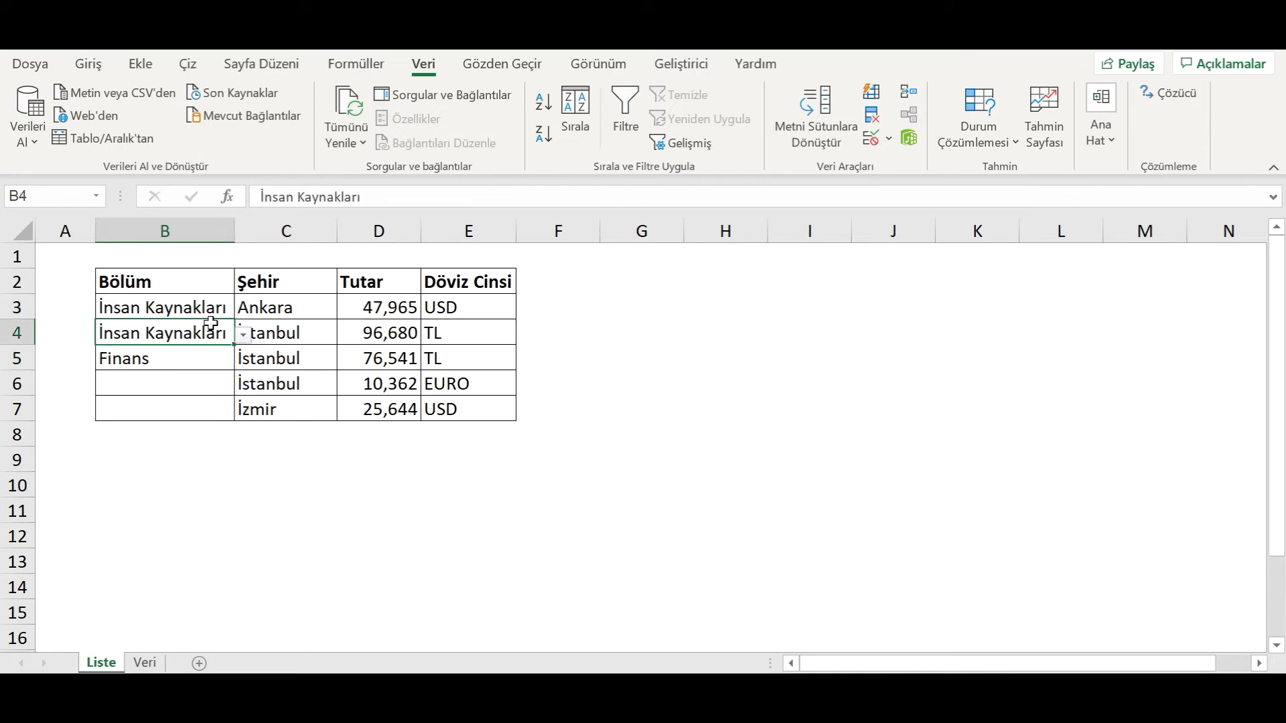
Rename Veri!A4 from Pazarlama to Pazarlama Deparmanı.
left_click(145, 663)
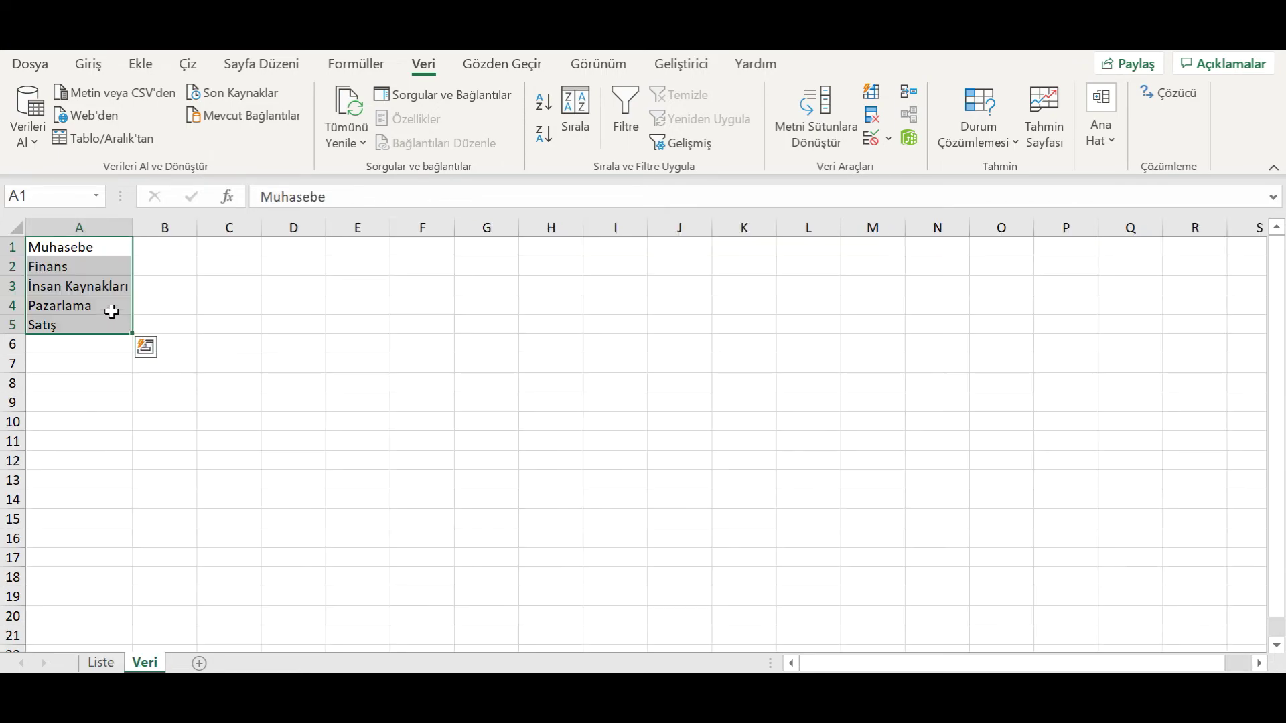
left_click(111, 306)
left_click(448, 195)
type("Deparmanı")
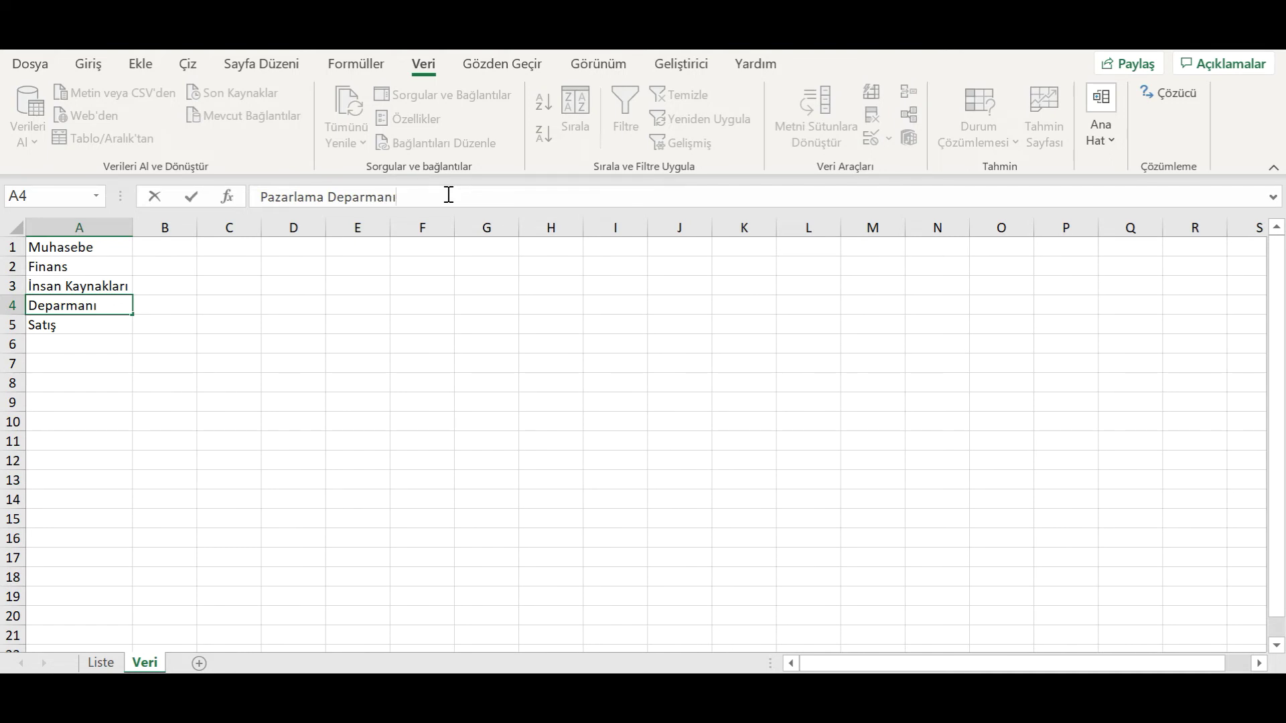
key("Return")
Choose Pazarlama Deparmanı for B4 on Liste and autofit column B to the longer name.
left_click(100, 663)
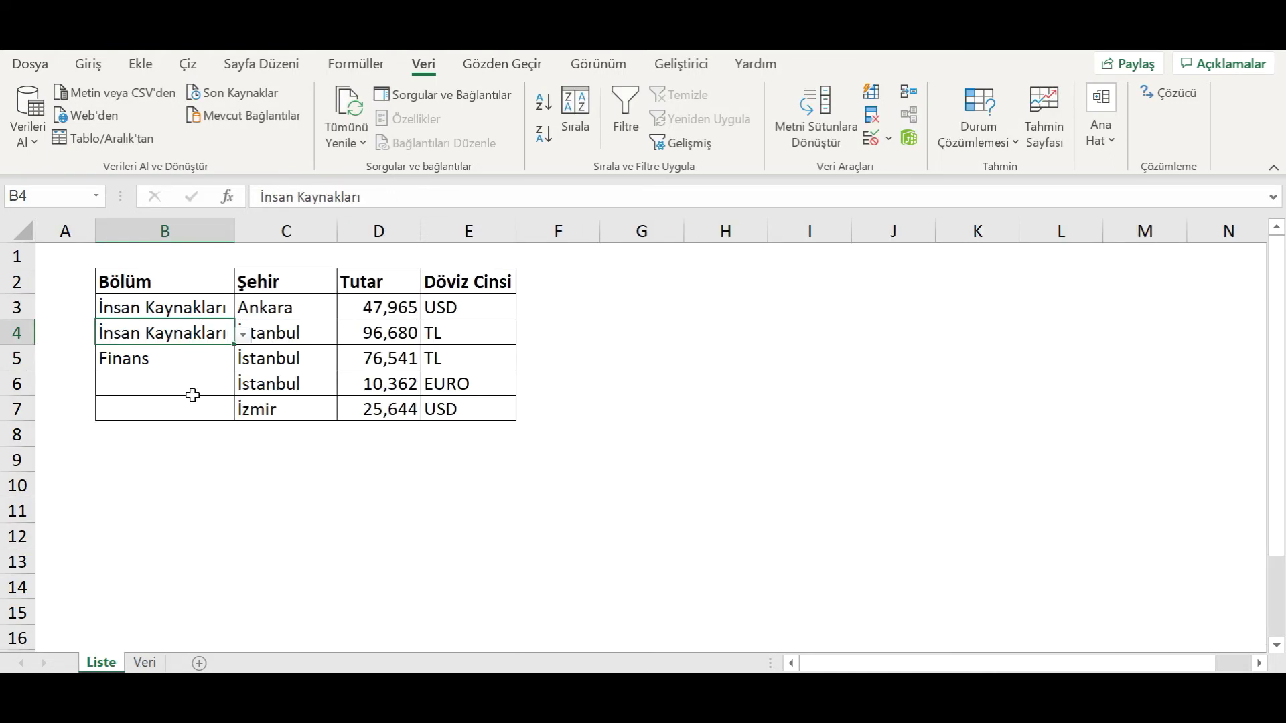
left_click(243, 335)
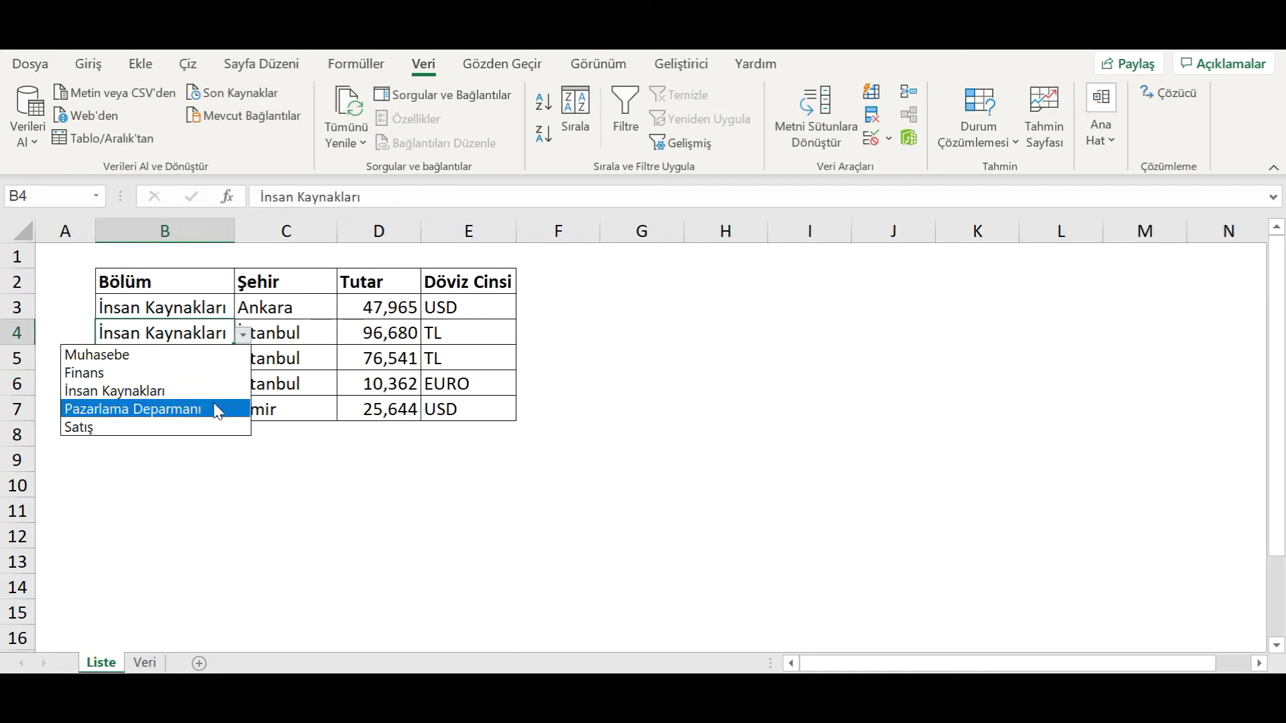
left_click(218, 409)
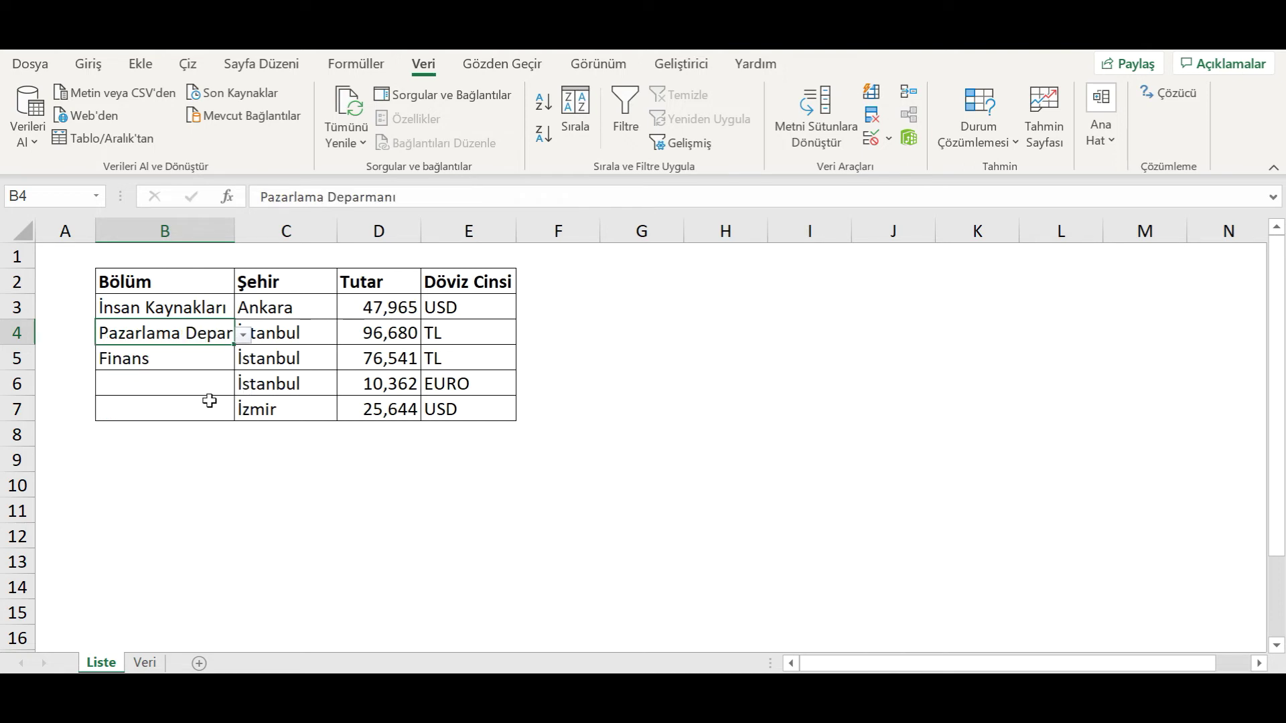
left_click(201, 307)
double_click(234, 231)
left_click(291, 311)
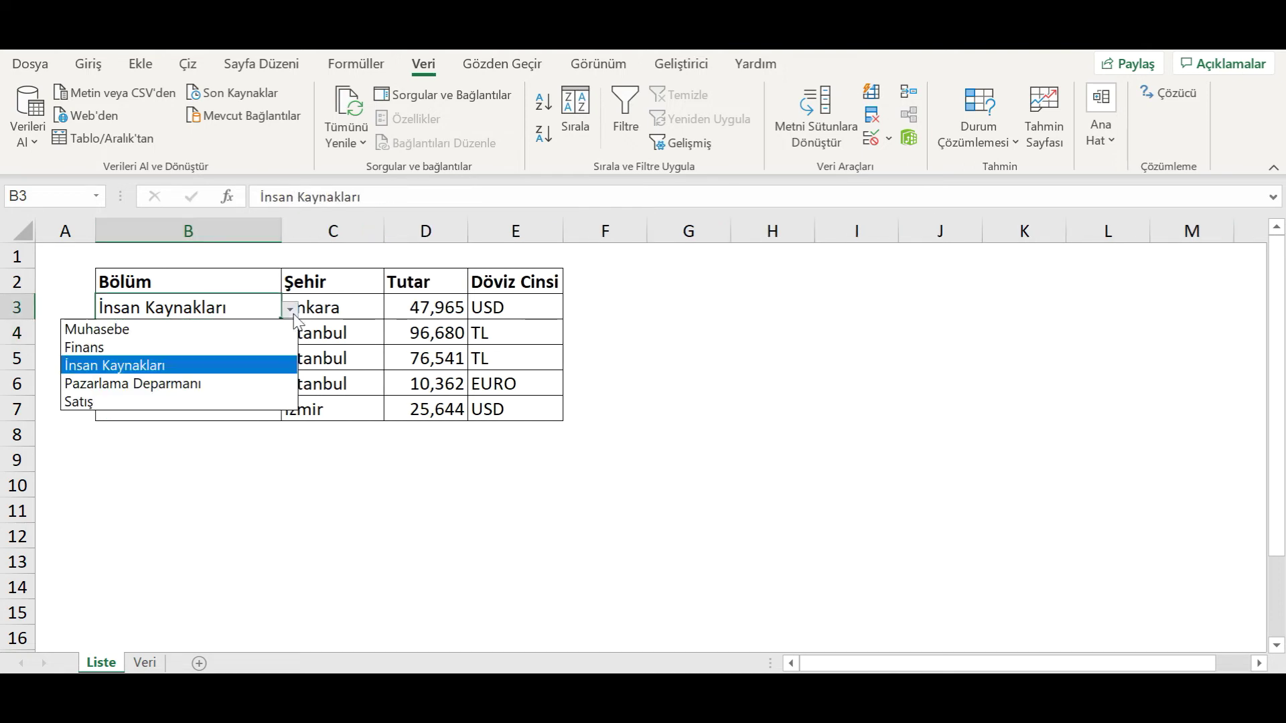
left_click(254, 367)
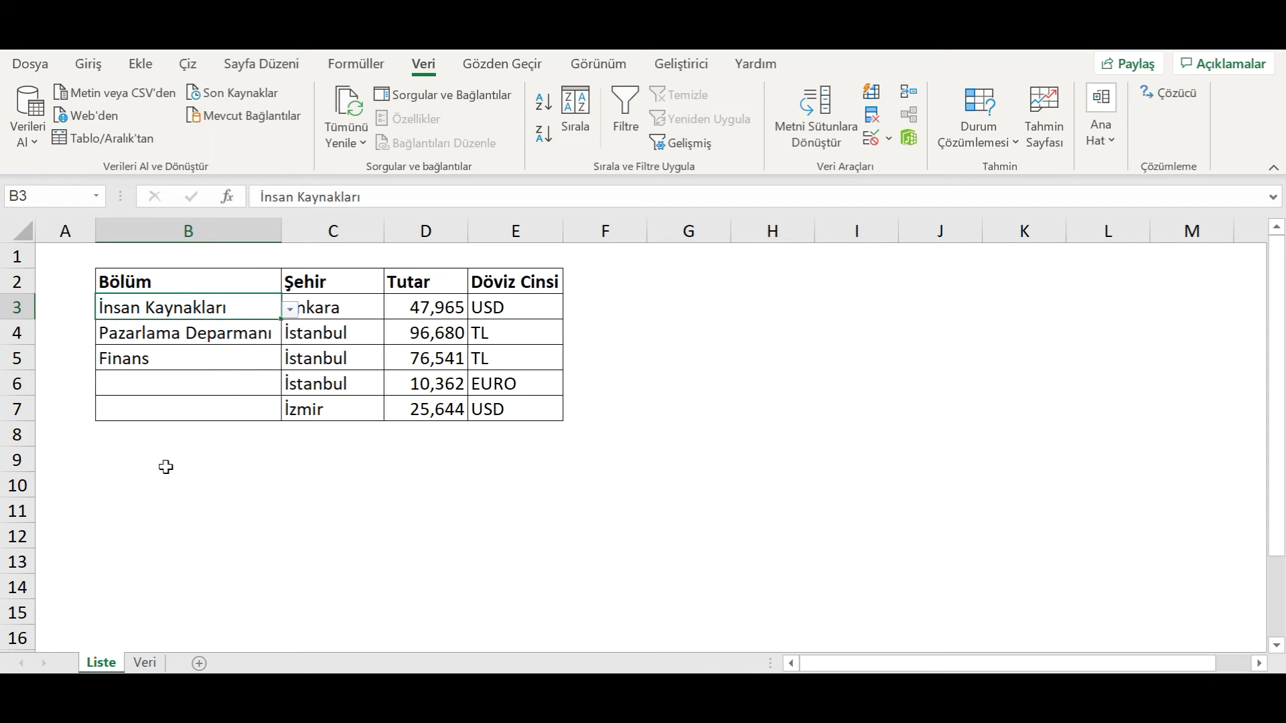
left_click(144, 663)
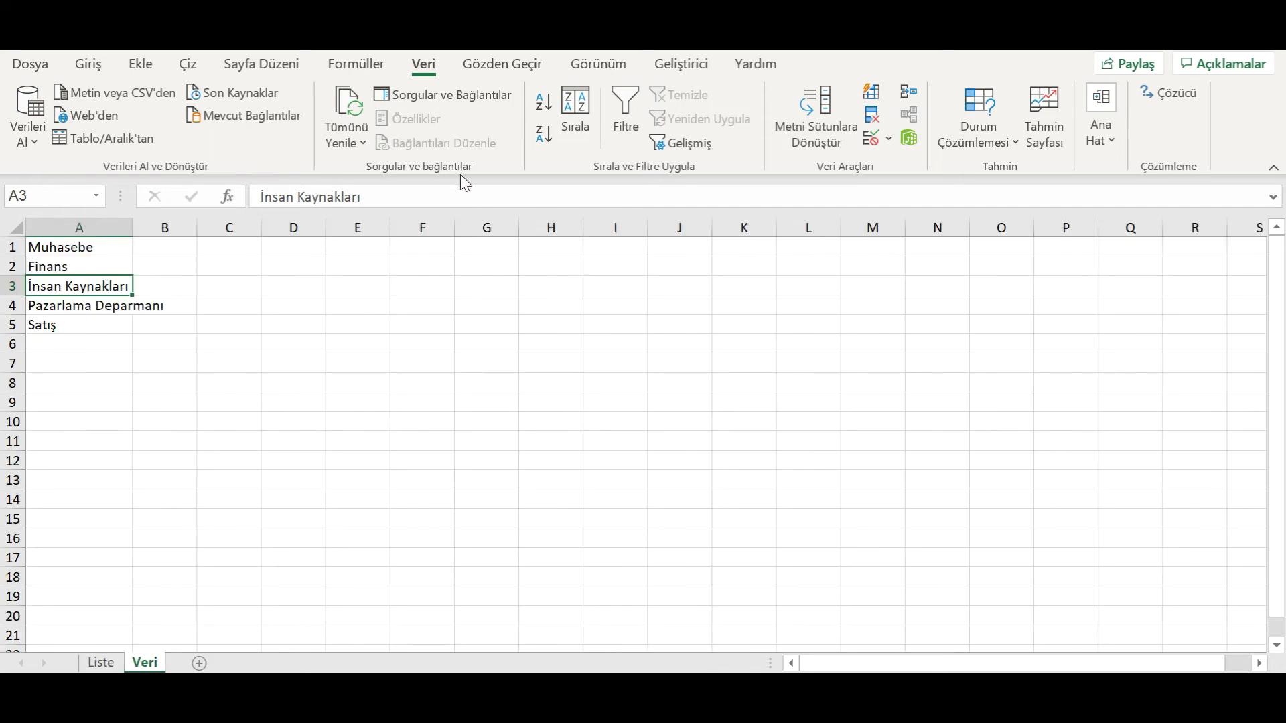
Append Departmanı to İnsan Kaynakları in Veri and pick it for B3.
left_click(443, 185)
type("Departmanı")
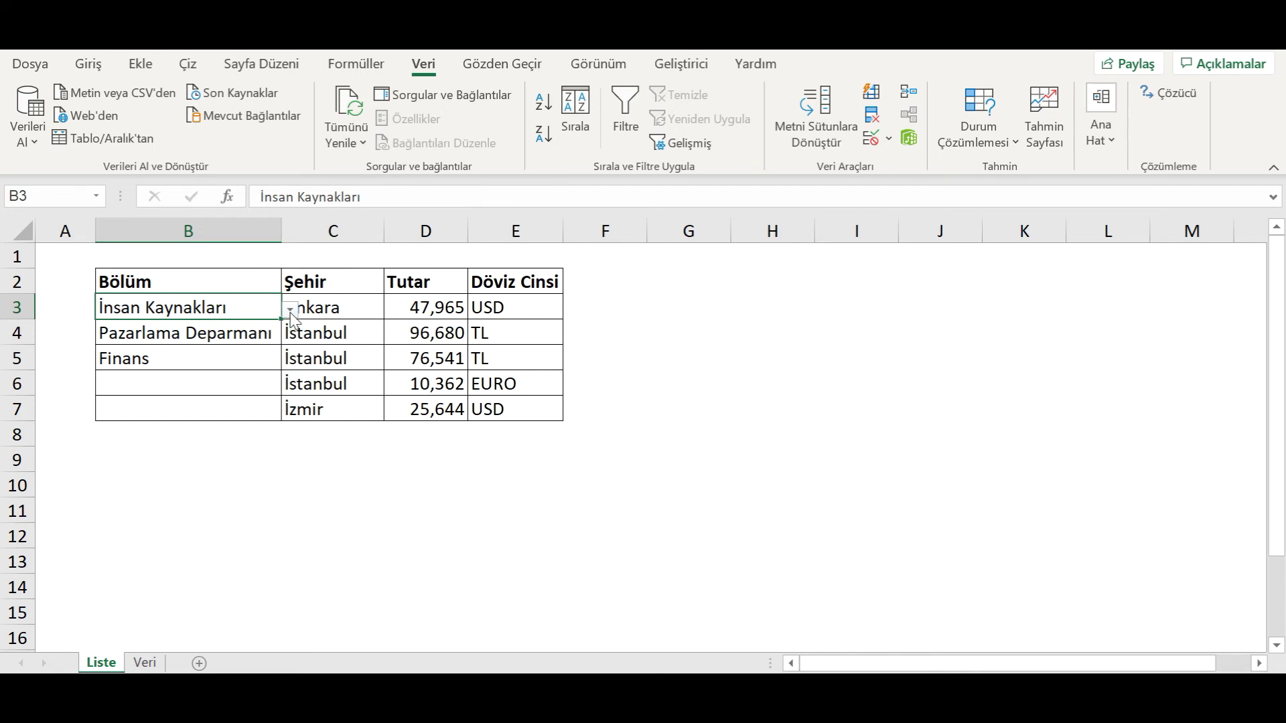
left_click(290, 309)
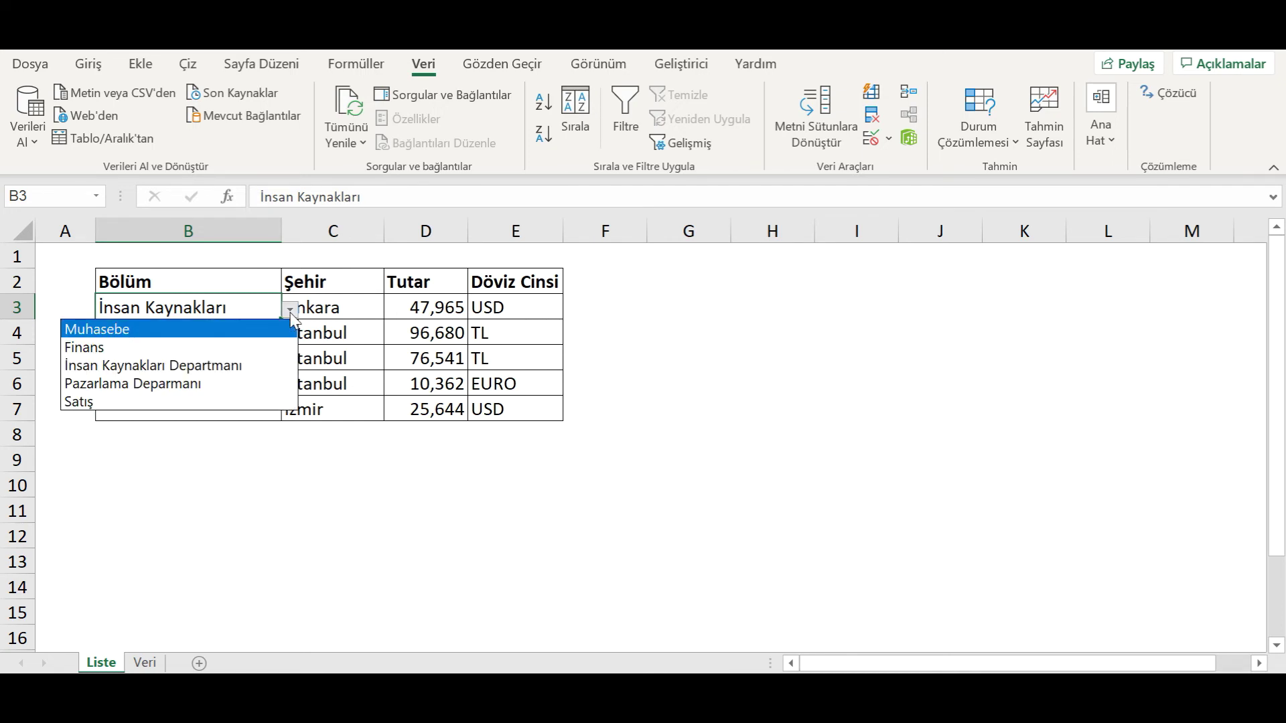
left_click(254, 367)
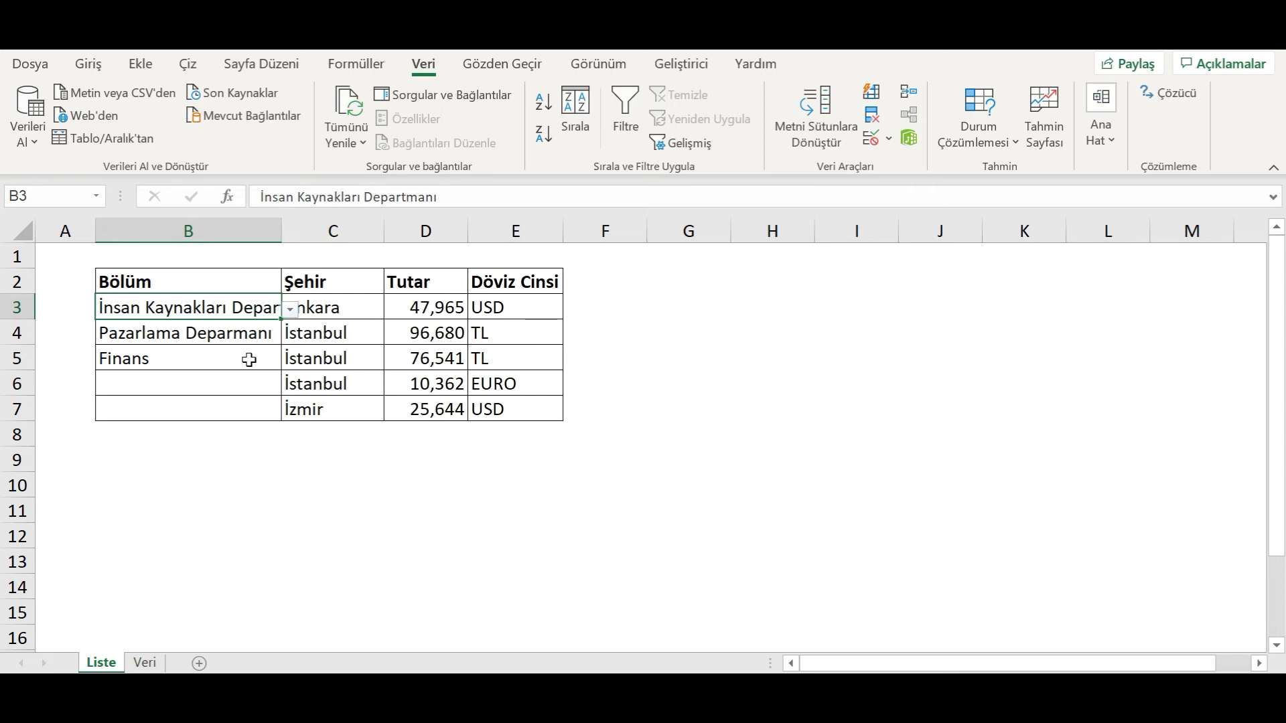
Check B6's Bölüm list, then add Bütçe in Veri!A6 below the department list.
left_click(246, 383)
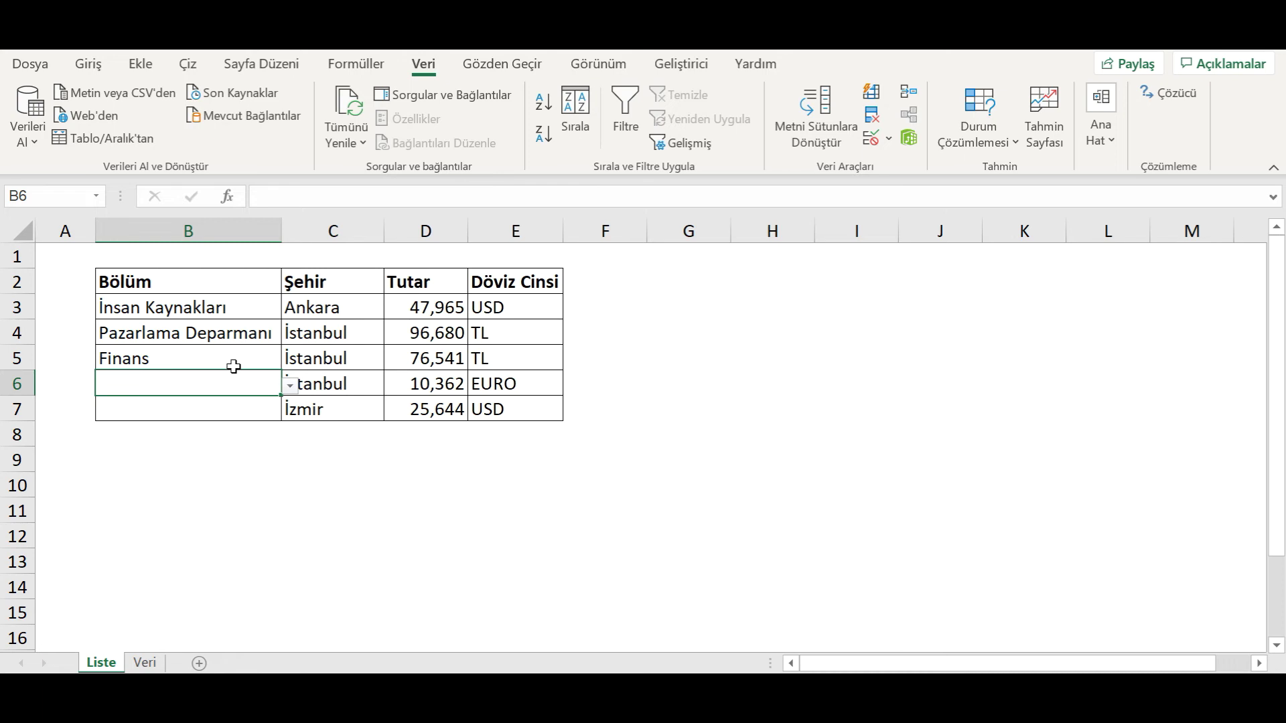
left_click(289, 385)
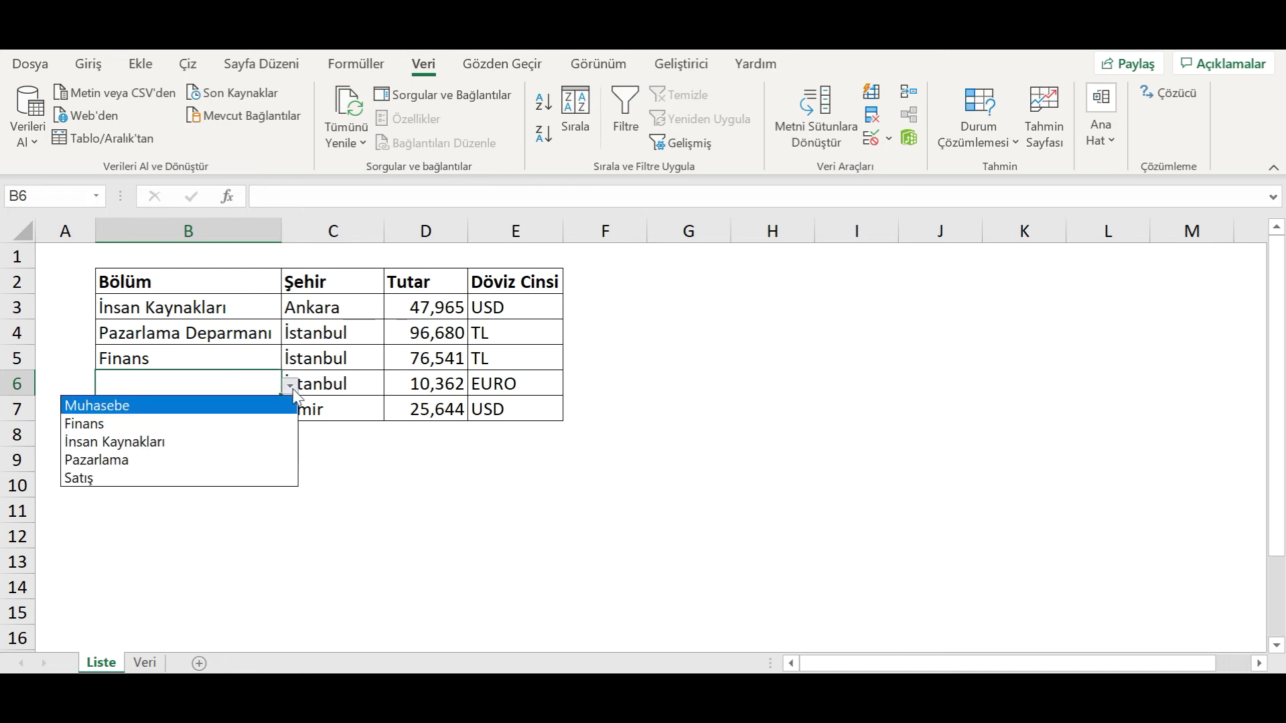
left_click(145, 663)
left_click(144, 663)
left_click(53, 344)
type("Bütçe")
key("Return")
Confirm B6's Bölüm drop-down on Liste does not yet offer Bütçe.
key("ctrl+Page_Up")
left_click(289, 386)
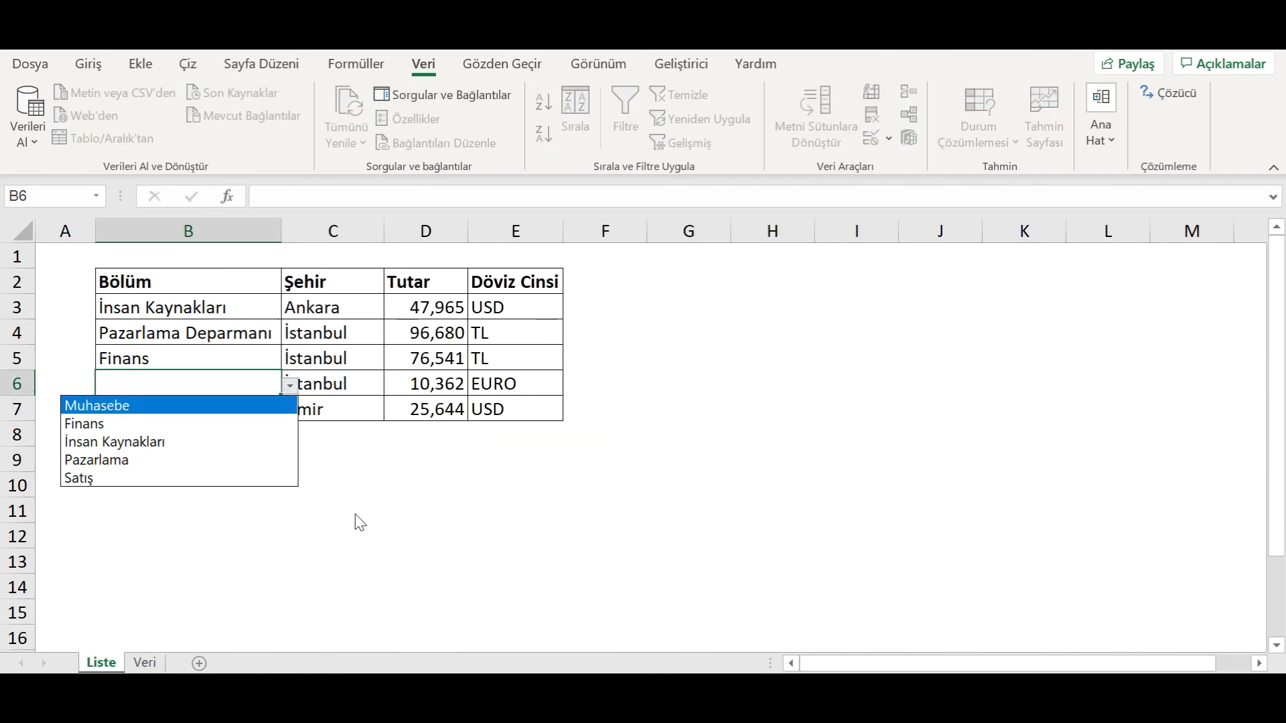
key("Escape")
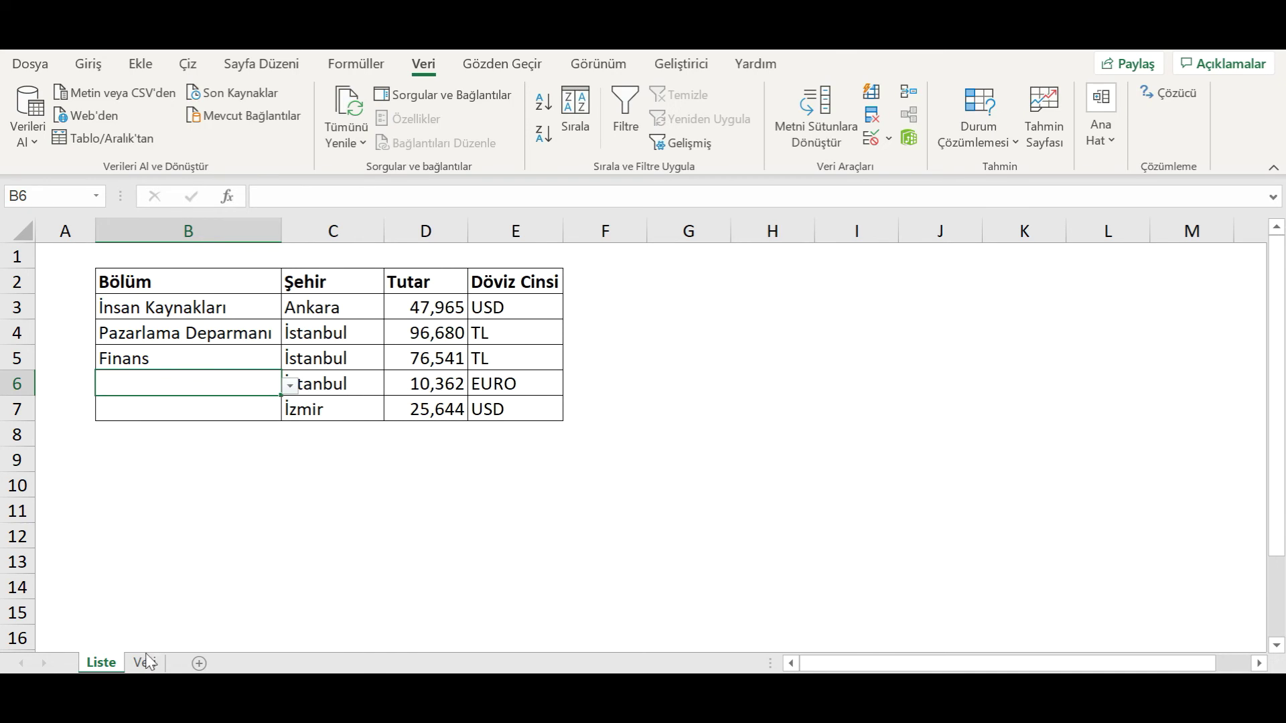
left_click(146, 663)
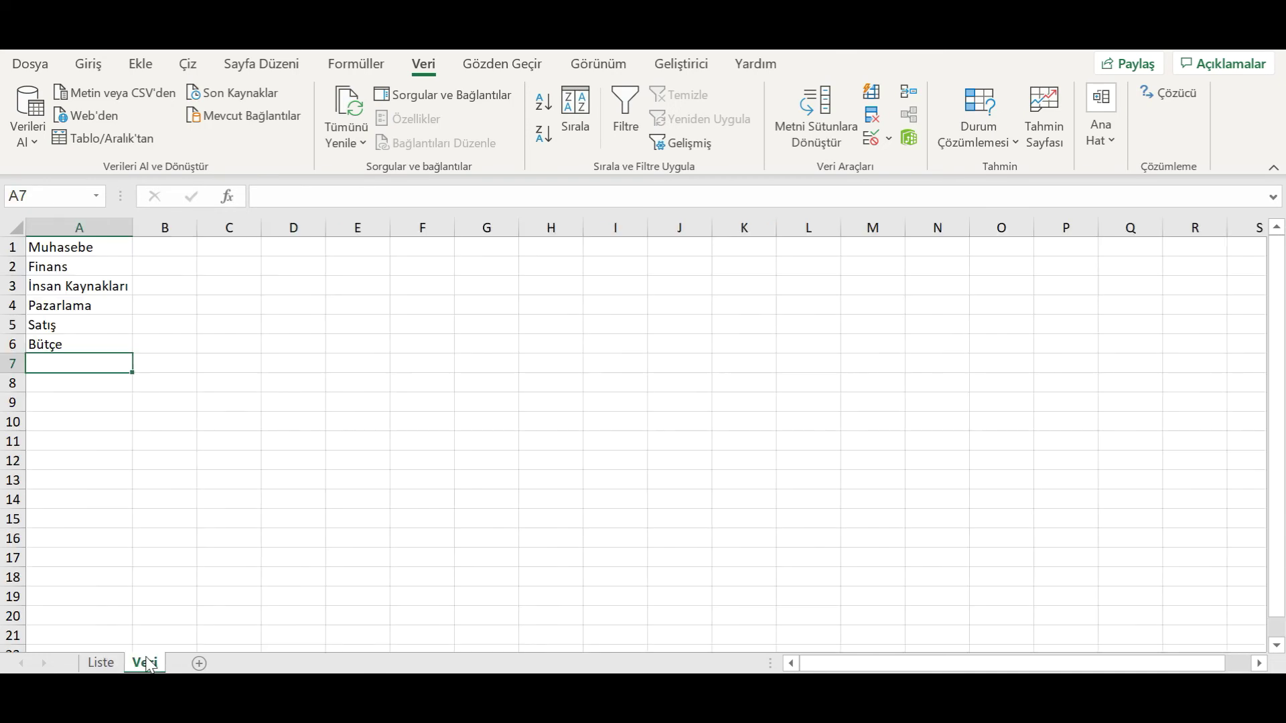
Highlight the department list range and delete Bütçe from A6 below it.
left_click(95, 247)
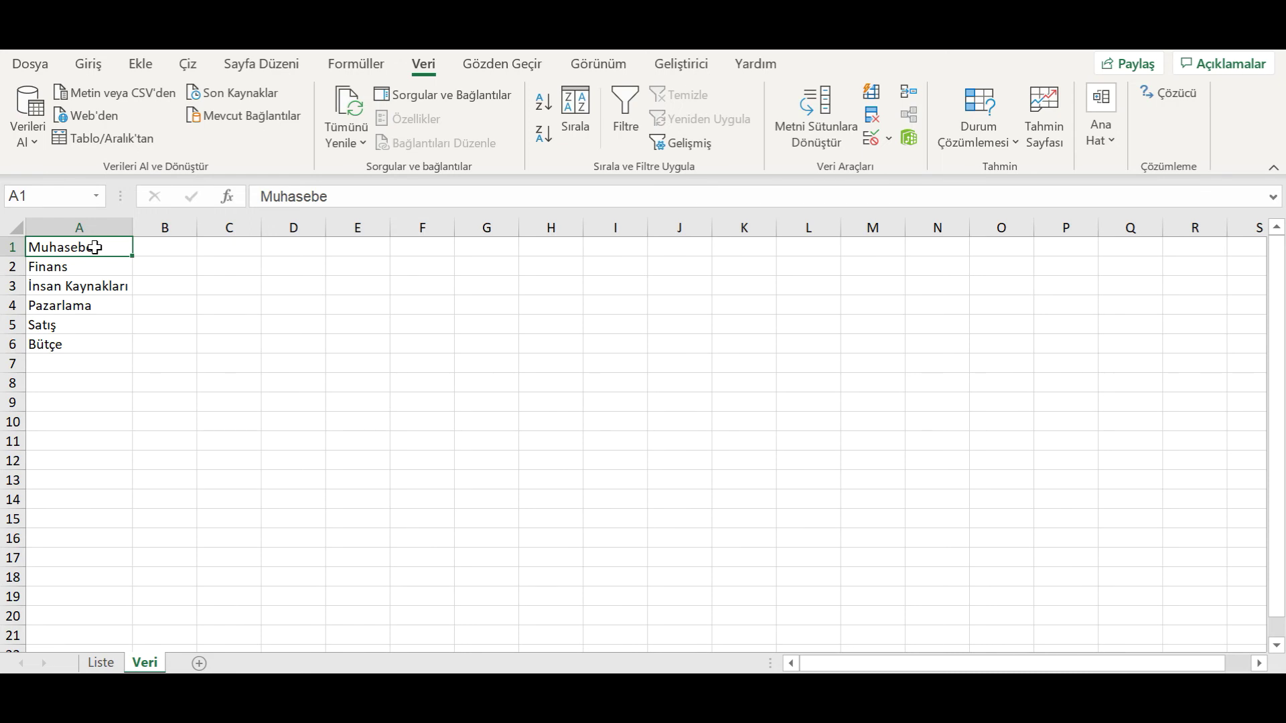
key("shift+Down")
key("shift+Down")
key("shift+Down")
key("shift+Down")
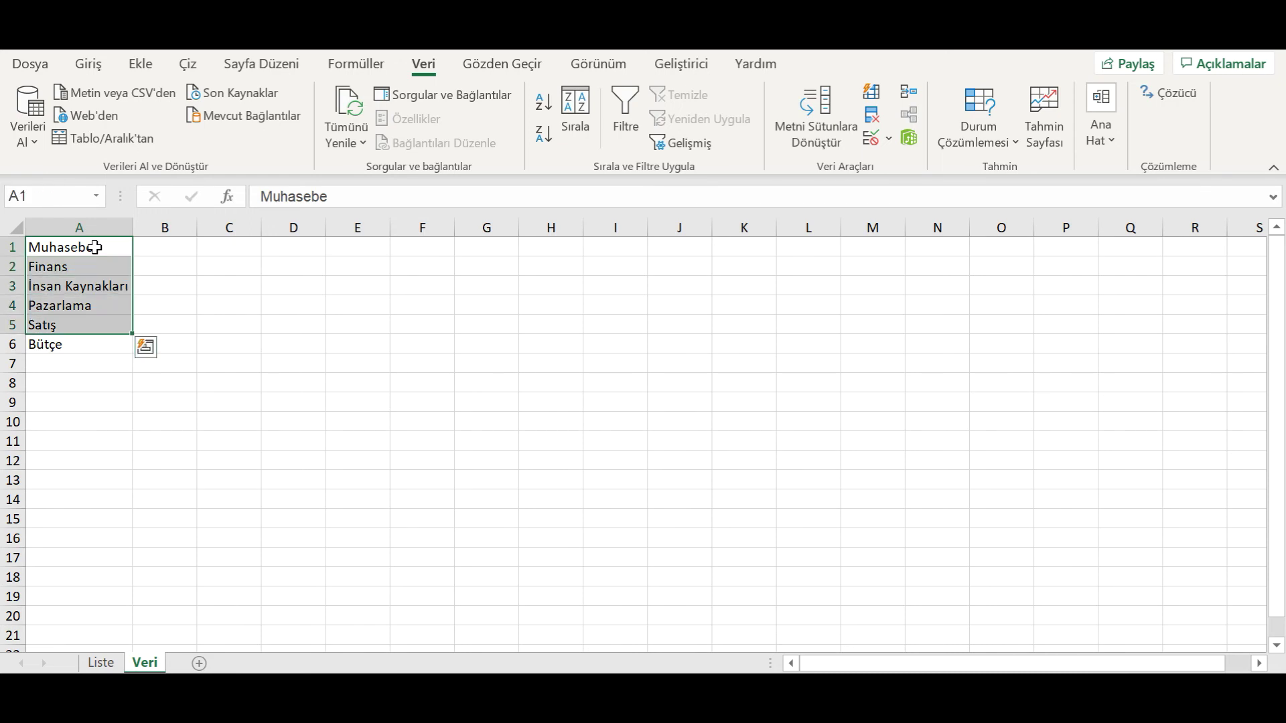
left_click(42, 395)
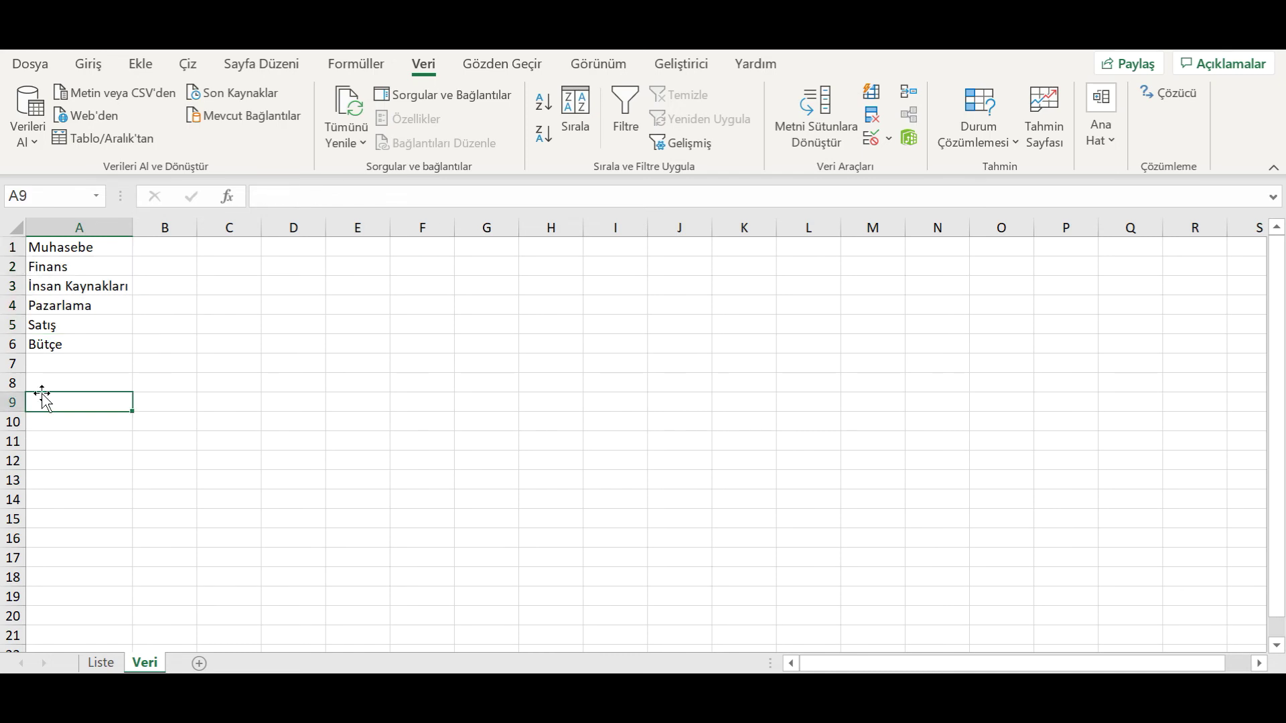
left_click(69, 342)
key("Delete")
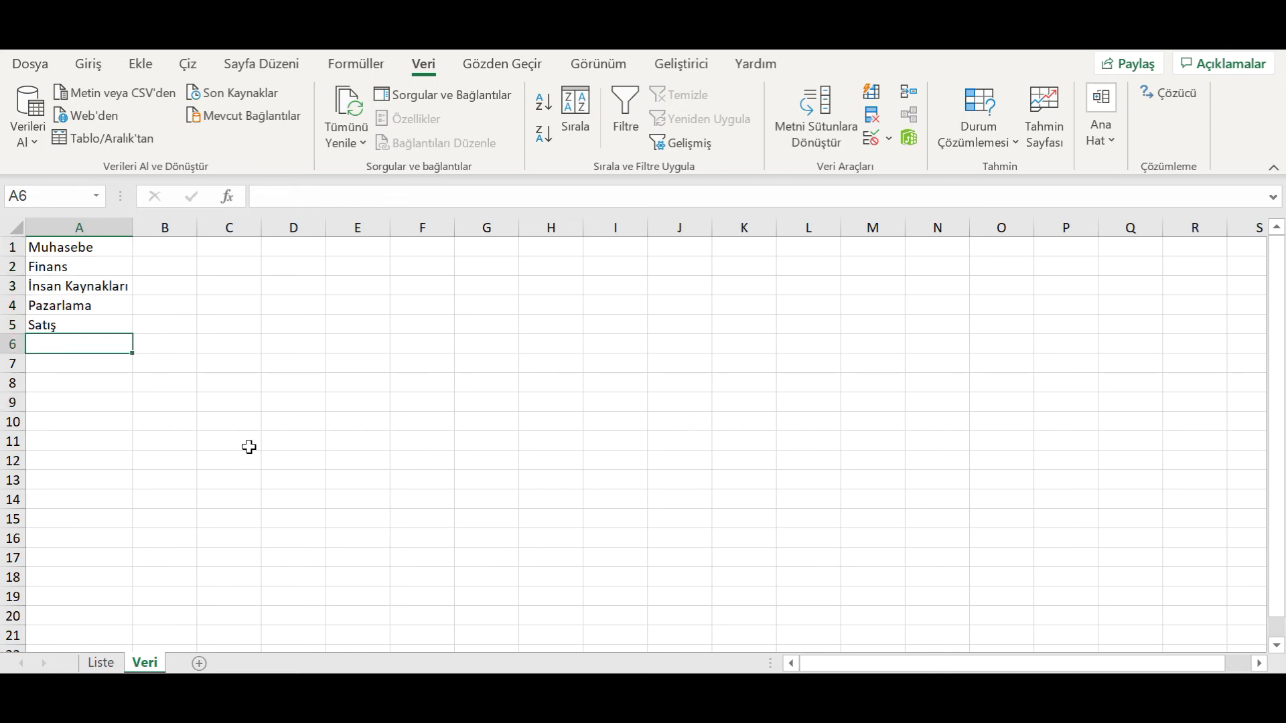
Insert a new row 4 in Veri and enter Bütçe in A4.
left_click(13, 304)
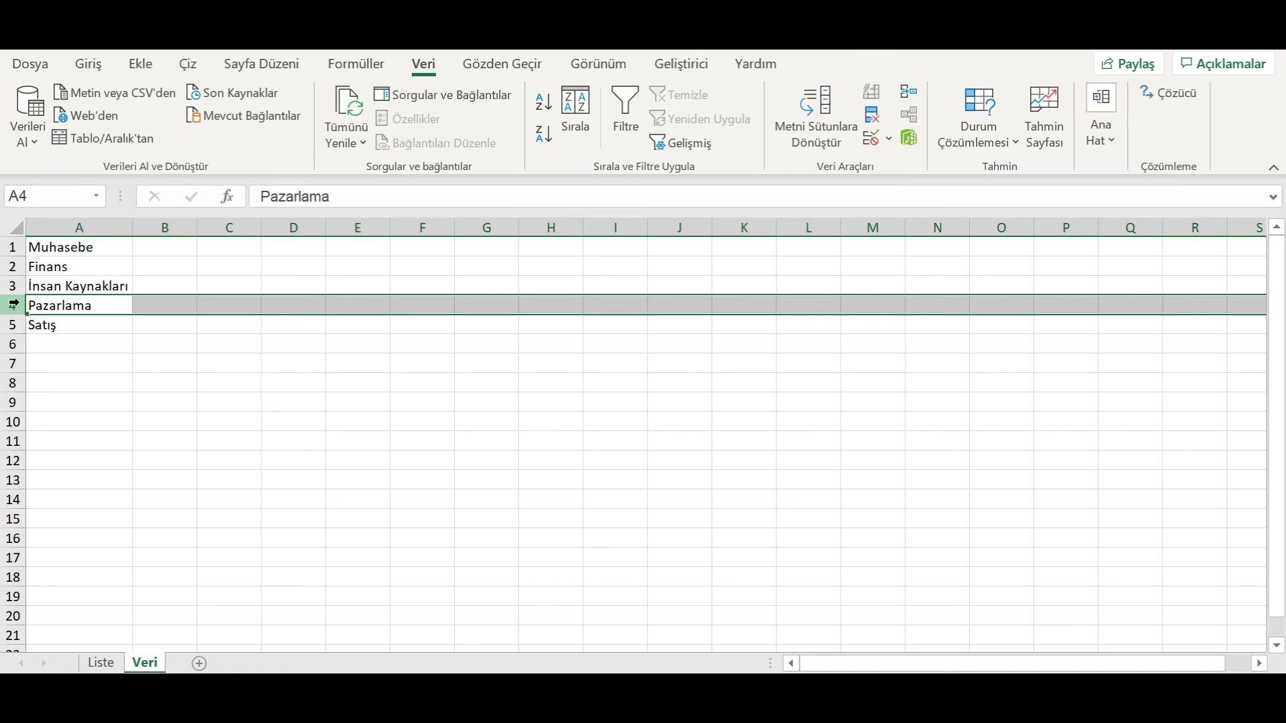
right_click(13, 304)
left_click(79, 478)
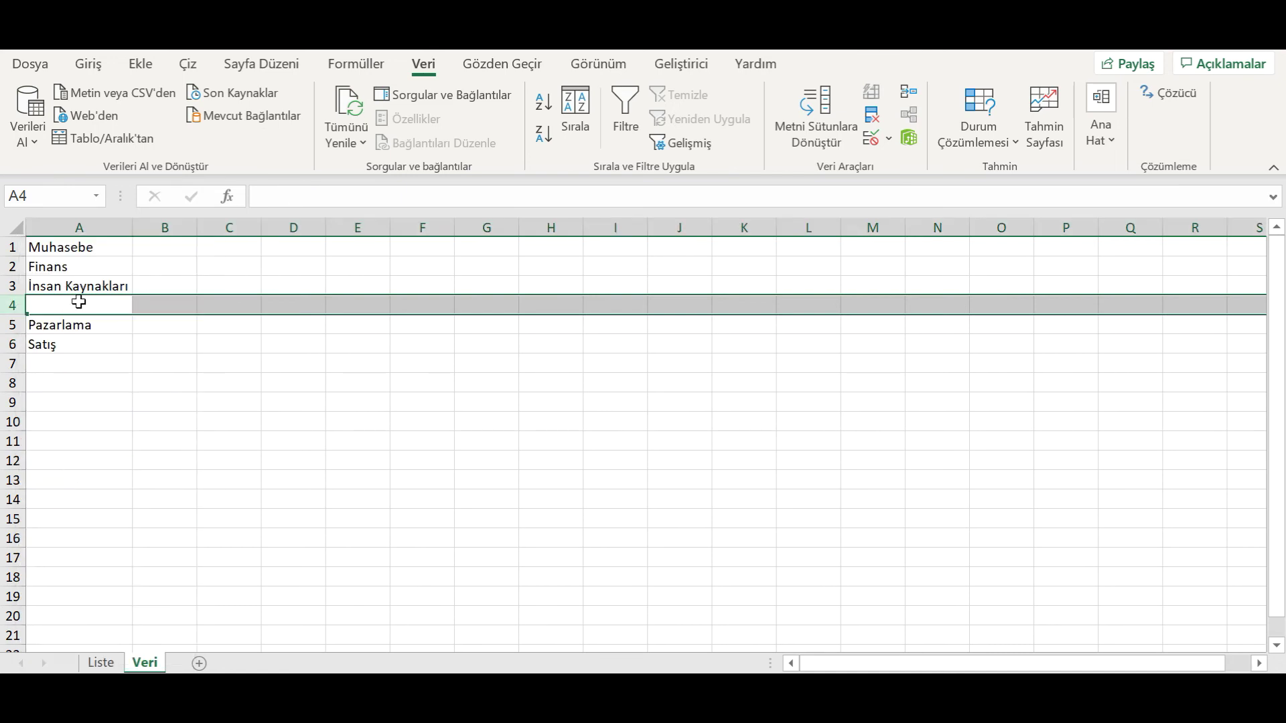
left_click(80, 304)
type("Bütçe")
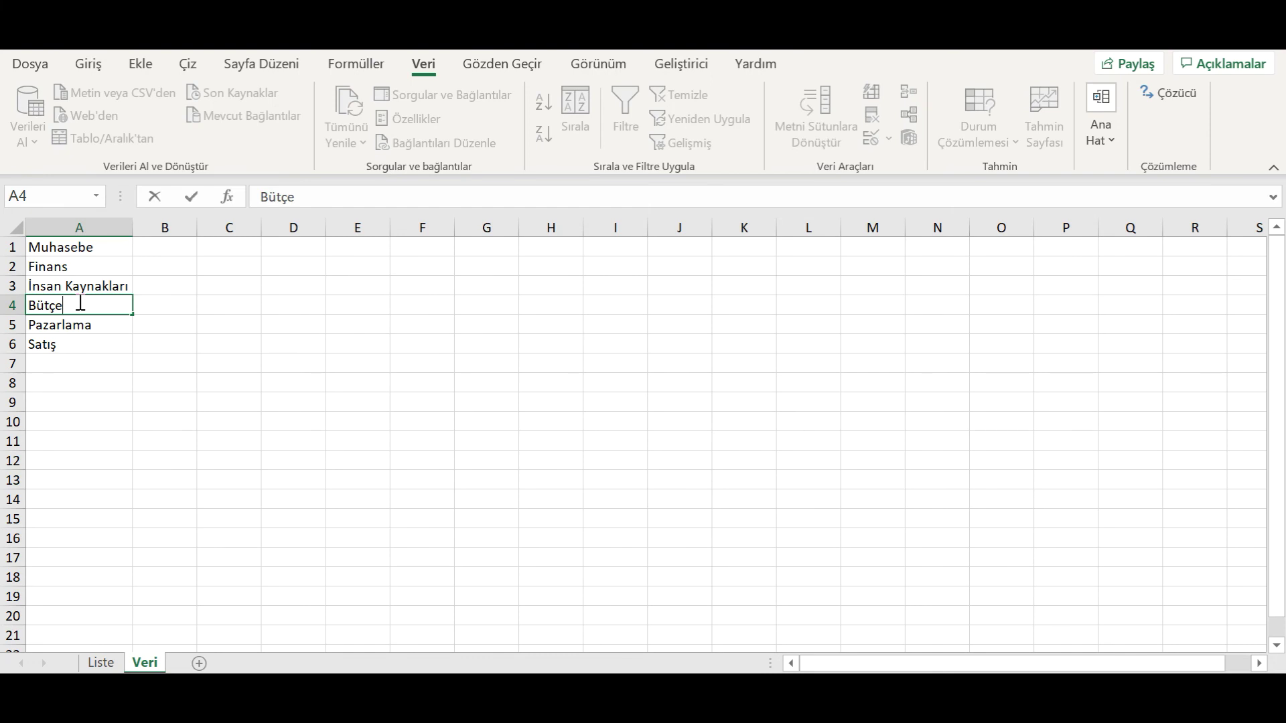
key("Return")
Check that B6's Bölüm drop-down on Liste now includes Bütçe.
left_click(102, 662)
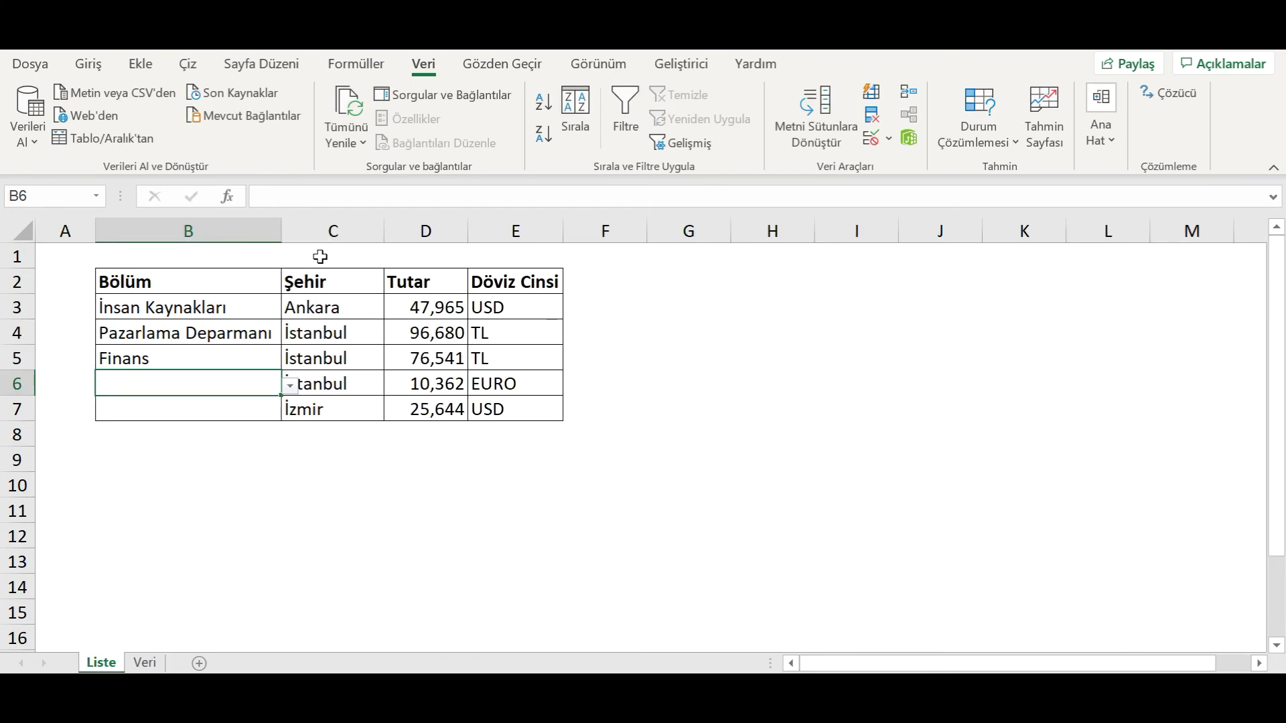
left_click(290, 387)
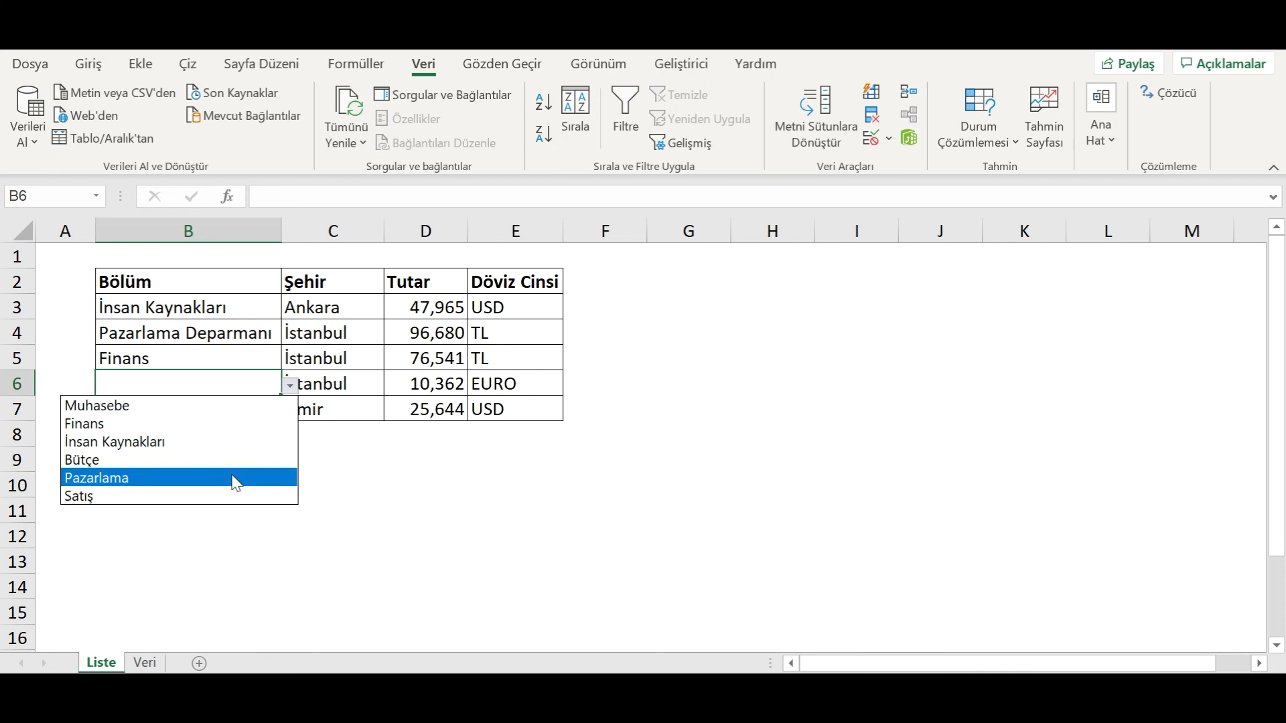
left_click(156, 664)
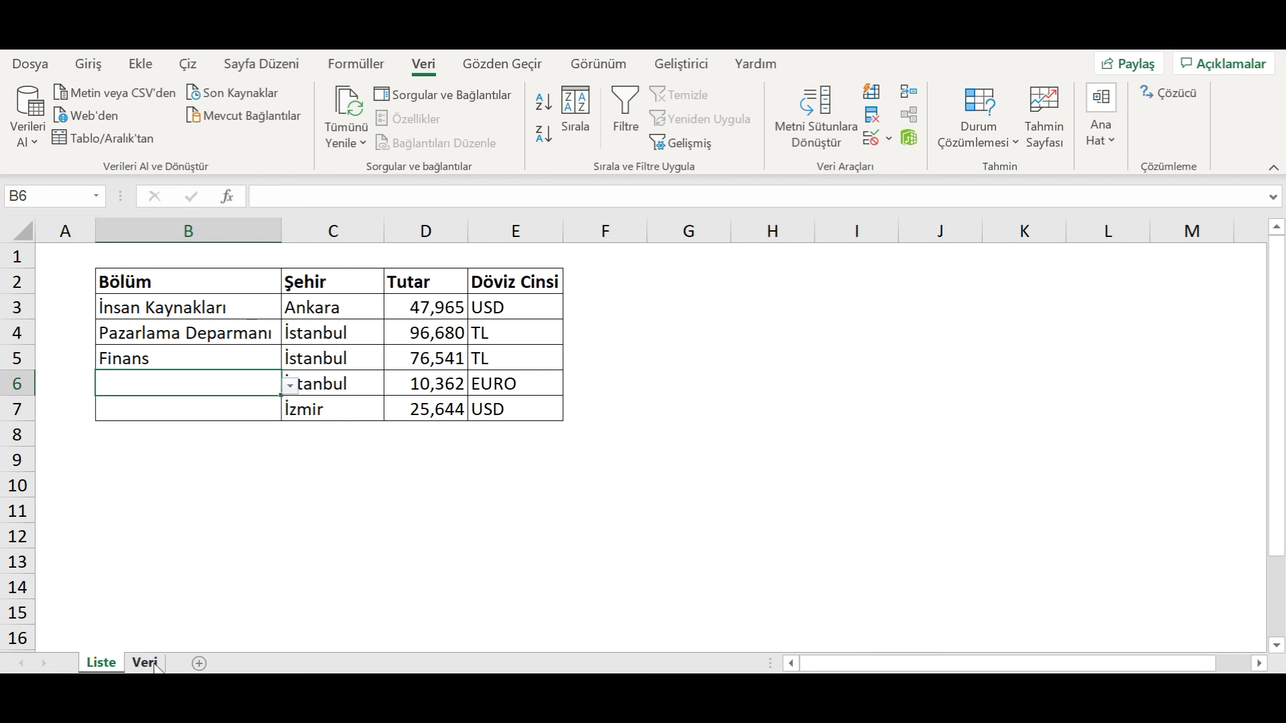